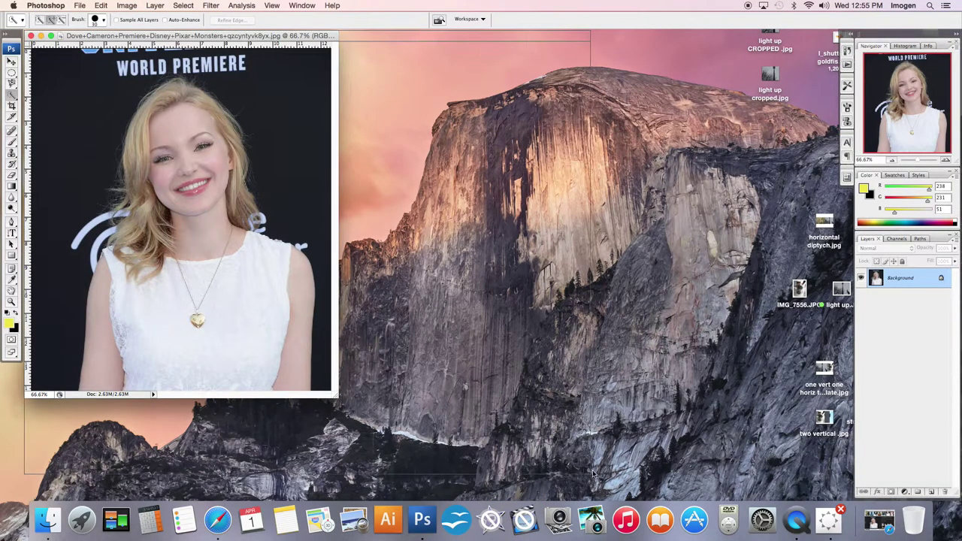
Step: Add an empty layer above the portrait and name it 'hair paint layer'
{"action": "left_click_drag", "start_coordinate": [331, 396], "coordinate": [618, 484]}
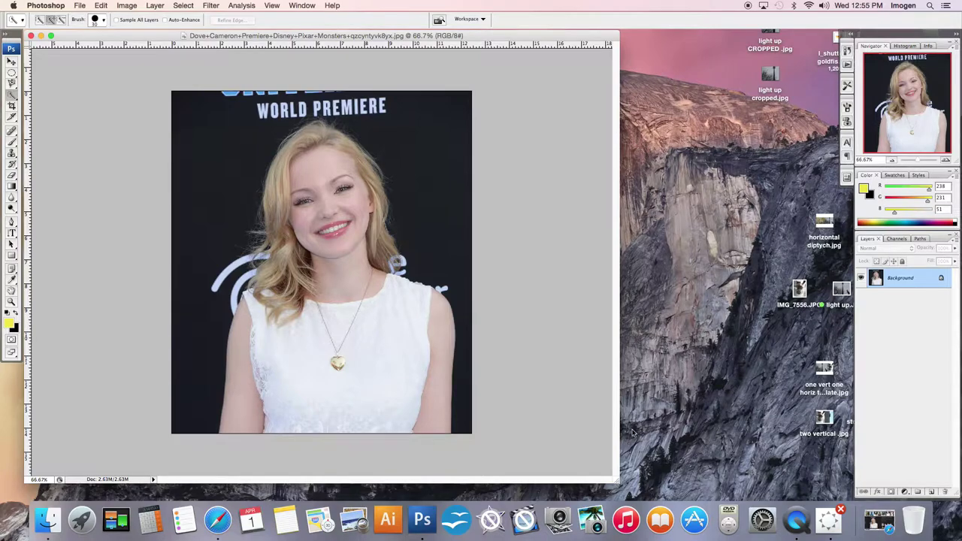
{"action": "left_click", "coordinate": [931, 492]}
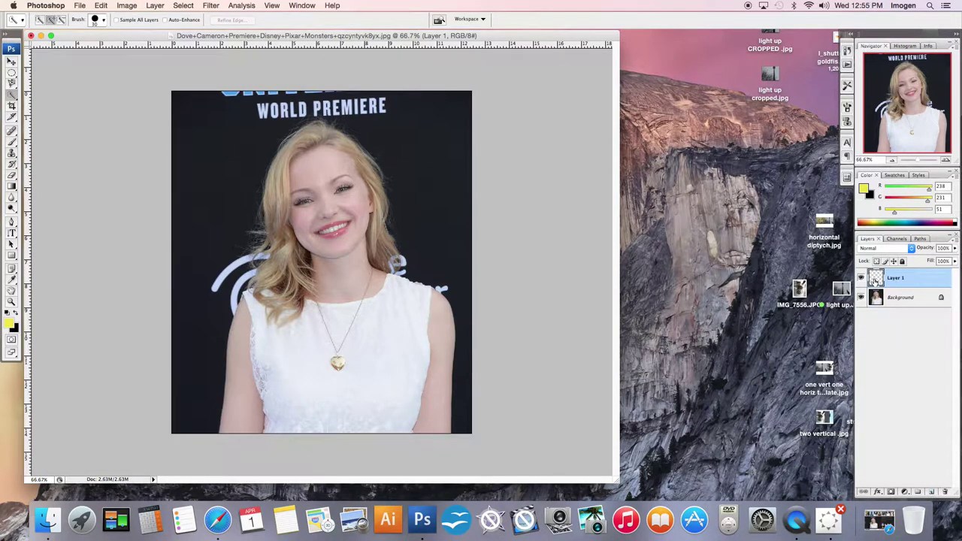
{"action": "double_click", "coordinate": [896, 280]}
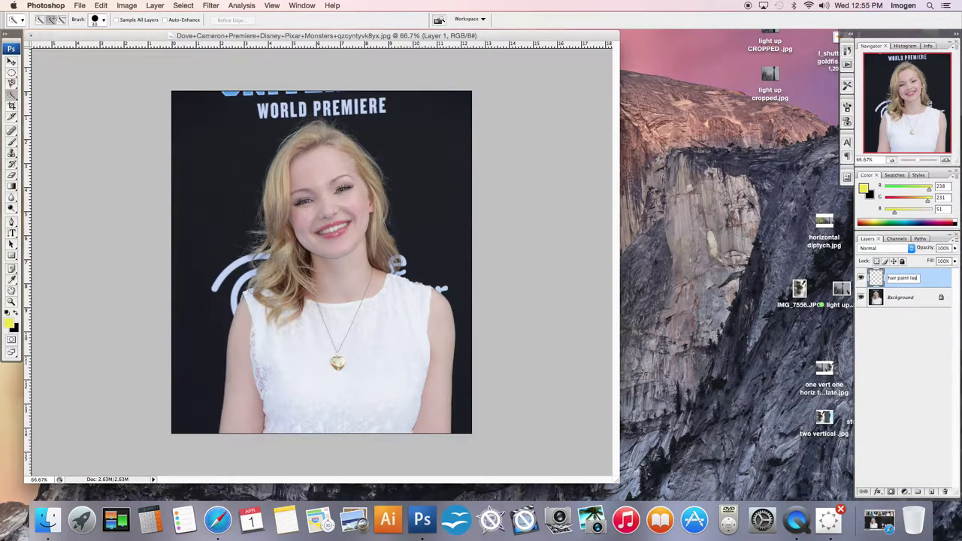
{"action": "key", "text": "Return"}
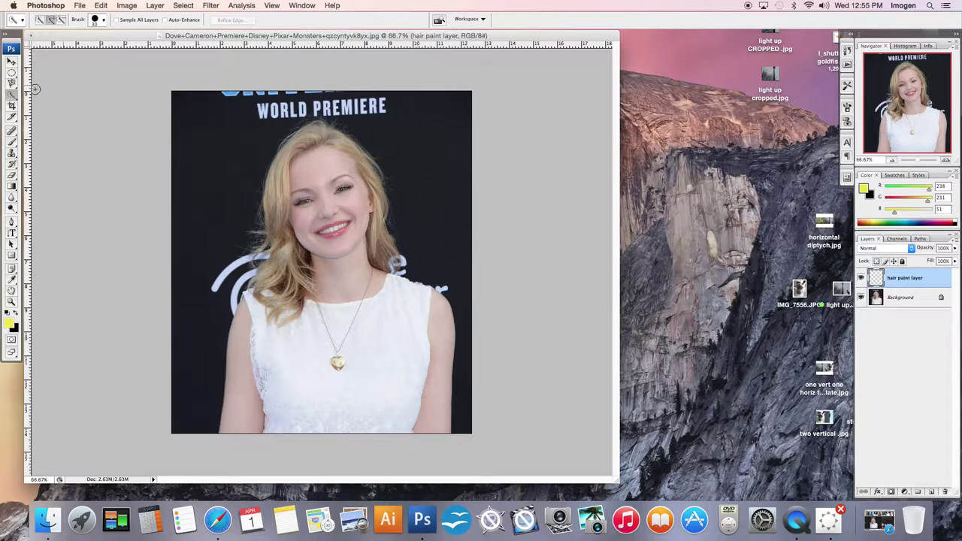
Step: Select the Brush tool and set the foreground colour to red (ff222c)
{"action": "left_click", "coordinate": [13, 142]}
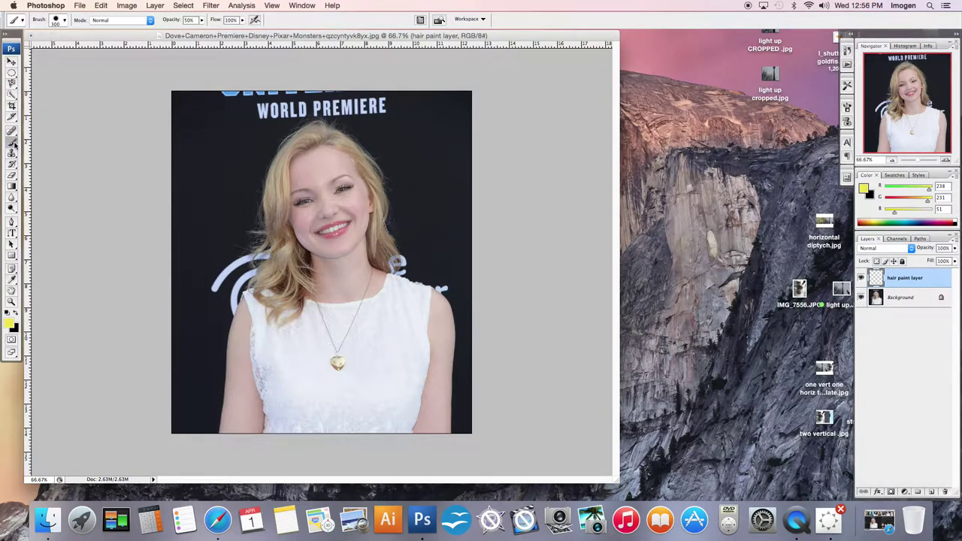
{"action": "left_click", "coordinate": [12, 322]}
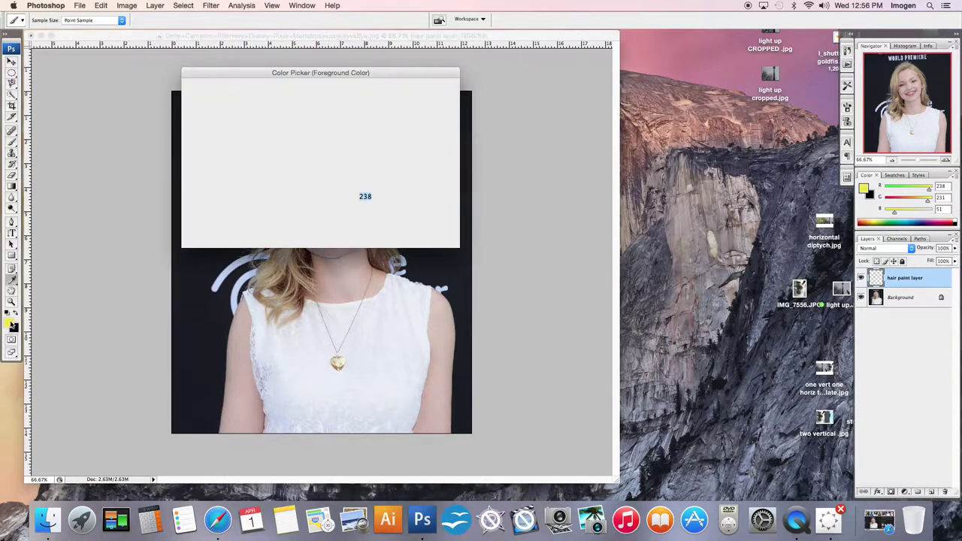
{"action": "left_click", "coordinate": [331, 97]}
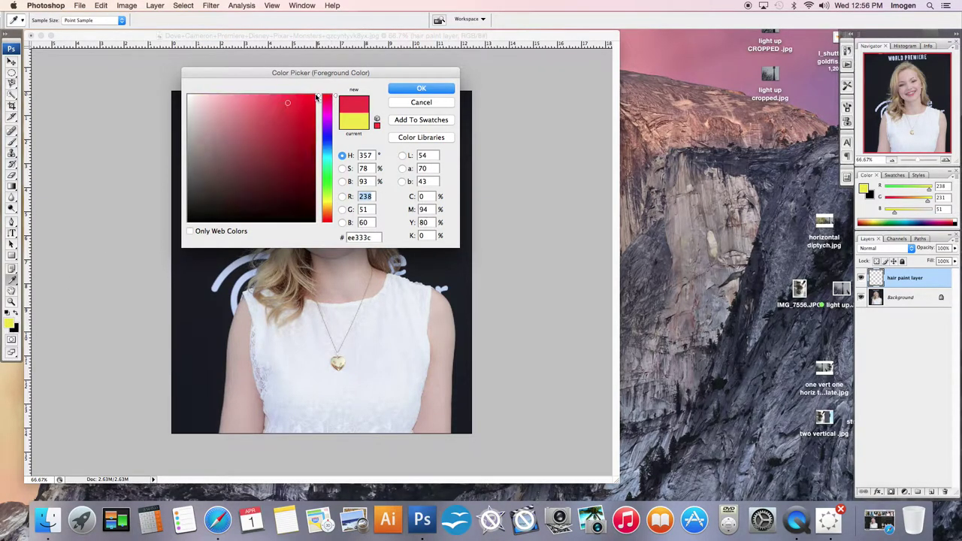
{"action": "left_click", "coordinate": [441, 91]}
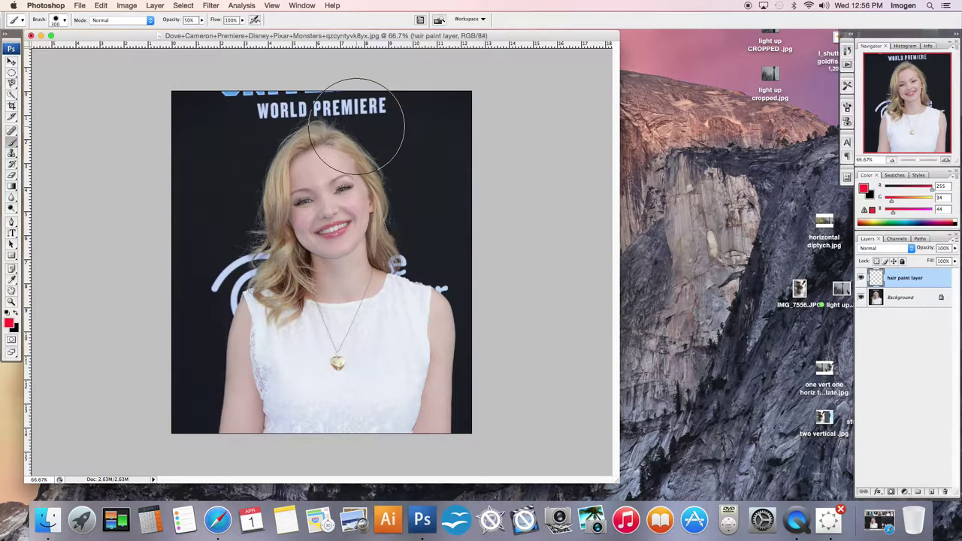
Step: Zoom to 200%, shrink the brush to about 50 px and paint opaque red over the crown
{"action": "key", "text": "super+plus"}
{"action": "key", "text": "super+plus"}
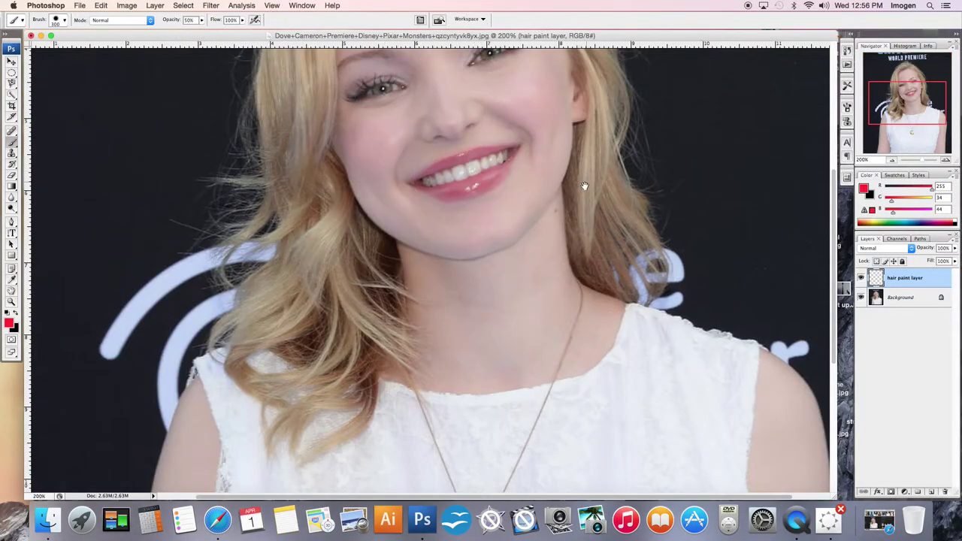
{"action": "mouse_move", "coordinate": [584, 189]}
{"action": "left_mouse_down"}
{"action": "mouse_move", "coordinate": [428, 235]}
{"action": "mouse_move", "coordinate": [442, 354]}
{"action": "left_mouse_up"}
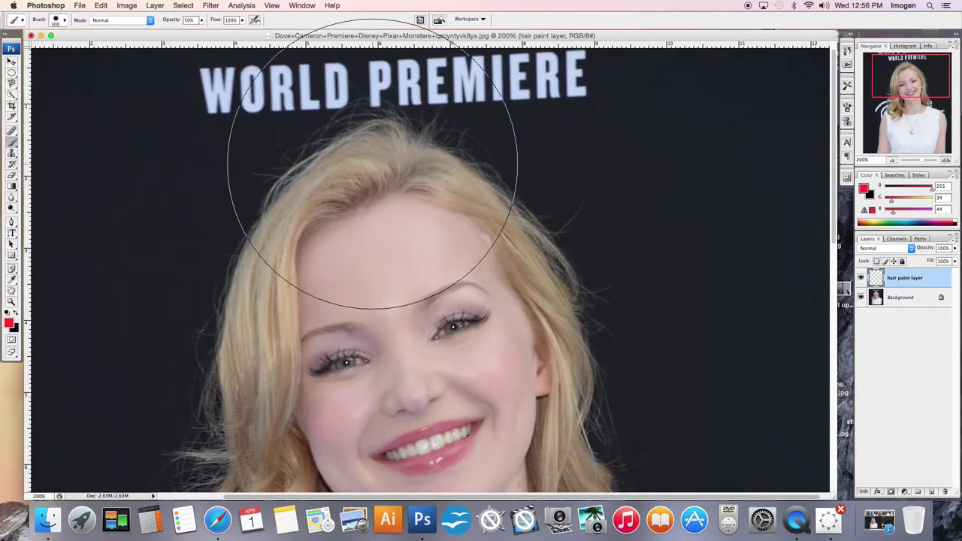
{"action": "key", "text": "bracketleft"}
{"action": "key", "text": "bracketleft"}
{"action": "key", "text": "bracketleft"}
{"action": "key", "text": "bracketleft"}
{"action": "key", "text": "bracketleft"}
{"action": "key", "text": "bracketleft"}
{"action": "key", "text": "bracketleft"}
{"action": "key", "text": "bracketleft"}
{"action": "key", "text": "bracketleft"}
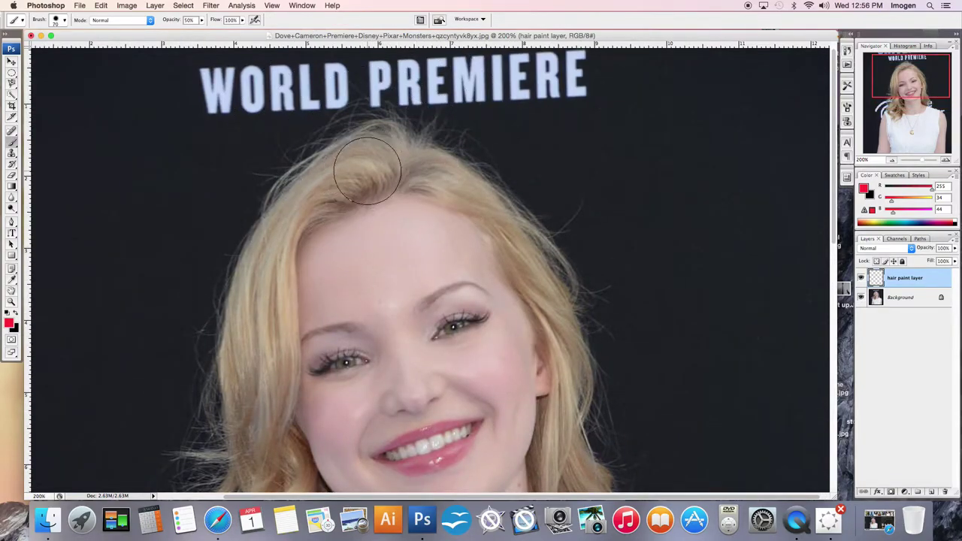
{"action": "mouse_move", "coordinate": [368, 172]}
{"action": "left_mouse_down"}
{"action": "mouse_move", "coordinate": [339, 183]}
{"action": "mouse_move", "coordinate": [382, 160]}
{"action": "mouse_move", "coordinate": [375, 162]}
{"action": "left_mouse_up"}
{"action": "left_click", "coordinate": [202, 20]}
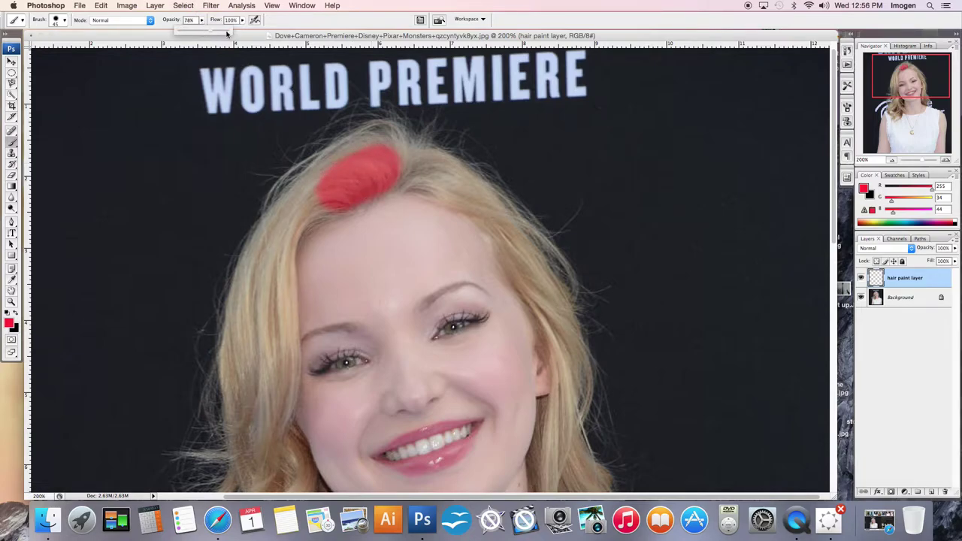
{"action": "mouse_move", "coordinate": [325, 160]}
{"action": "left_mouse_down"}
{"action": "mouse_move", "coordinate": [341, 186]}
{"action": "mouse_move", "coordinate": [399, 167]}
{"action": "mouse_move", "coordinate": [339, 182]}
{"action": "mouse_move", "coordinate": [371, 156]}
{"action": "mouse_move", "coordinate": [351, 164]}
{"action": "mouse_move", "coordinate": [279, 223]}
{"action": "mouse_move", "coordinate": [296, 203]}
{"action": "mouse_move", "coordinate": [282, 234]}
{"action": "mouse_move", "coordinate": [311, 211]}
{"action": "mouse_move", "coordinate": [272, 266]}
{"action": "mouse_move", "coordinate": [278, 226]}
{"action": "mouse_move", "coordinate": [243, 267]}
{"action": "mouse_move", "coordinate": [273, 232]}
{"action": "mouse_move", "coordinate": [251, 306]}
{"action": "mouse_move", "coordinate": [275, 168]}
{"action": "mouse_move", "coordinate": [269, 259]}
{"action": "mouse_move", "coordinate": [271, 142]}
{"action": "mouse_move", "coordinate": [256, 239]}
{"action": "mouse_move", "coordinate": [282, 331]}
{"action": "mouse_move", "coordinate": [304, 203]}
{"action": "mouse_move", "coordinate": [305, 114]}
{"action": "mouse_move", "coordinate": [307, 227]}
{"action": "mouse_move", "coordinate": [280, 316]}
{"action": "mouse_move", "coordinate": [297, 133]}
{"action": "mouse_move", "coordinate": [301, 200]}
{"action": "left_mouse_up"}
Step: Paint red down both sides of the hair and across the top of the head
{"action": "key", "text": "space"}
{"action": "key", "text": "space"}
{"action": "mouse_move", "coordinate": [305, 146]}
{"action": "left_mouse_down"}
{"action": "mouse_move", "coordinate": [316, 223]}
{"action": "mouse_move", "coordinate": [345, 258]}
{"action": "mouse_move", "coordinate": [303, 172]}
{"action": "mouse_move", "coordinate": [352, 263]}
{"action": "mouse_move", "coordinate": [359, 309]}
{"action": "mouse_move", "coordinate": [339, 412]}
{"action": "mouse_move", "coordinate": [322, 440]}
{"action": "mouse_move", "coordinate": [277, 454]}
{"action": "mouse_move", "coordinate": [216, 345]}
{"action": "mouse_move", "coordinate": [226, 304]}
{"action": "mouse_move", "coordinate": [261, 272]}
{"action": "mouse_move", "coordinate": [269, 195]}
{"action": "mouse_move", "coordinate": [290, 226]}
{"action": "mouse_move", "coordinate": [316, 317]}
{"action": "mouse_move", "coordinate": [299, 450]}
{"action": "mouse_move", "coordinate": [248, 359]}
{"action": "mouse_move", "coordinate": [241, 321]}
{"action": "mouse_move", "coordinate": [280, 241]}
{"action": "mouse_move", "coordinate": [282, 280]}
{"action": "mouse_move", "coordinate": [261, 354]}
{"action": "mouse_move", "coordinate": [278, 323]}
{"action": "mouse_move", "coordinate": [300, 319]}
{"action": "mouse_move", "coordinate": [294, 388]}
{"action": "mouse_move", "coordinate": [293, 283]}
{"action": "left_mouse_up"}
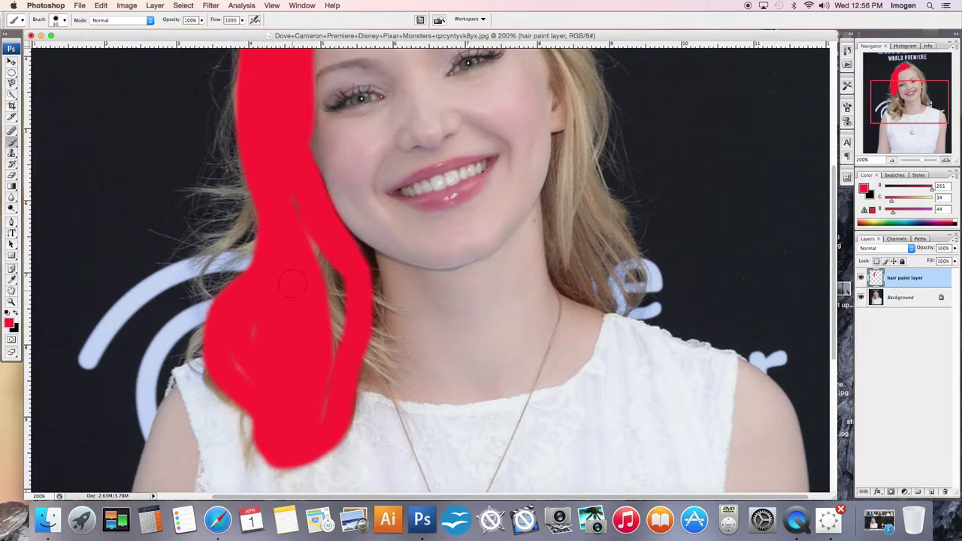
{"action": "mouse_move", "coordinate": [284, 203]}
{"action": "left_mouse_down"}
{"action": "mouse_move", "coordinate": [348, 289]}
{"action": "mouse_move", "coordinate": [349, 333]}
{"action": "mouse_move", "coordinate": [329, 292]}
{"action": "left_mouse_up"}
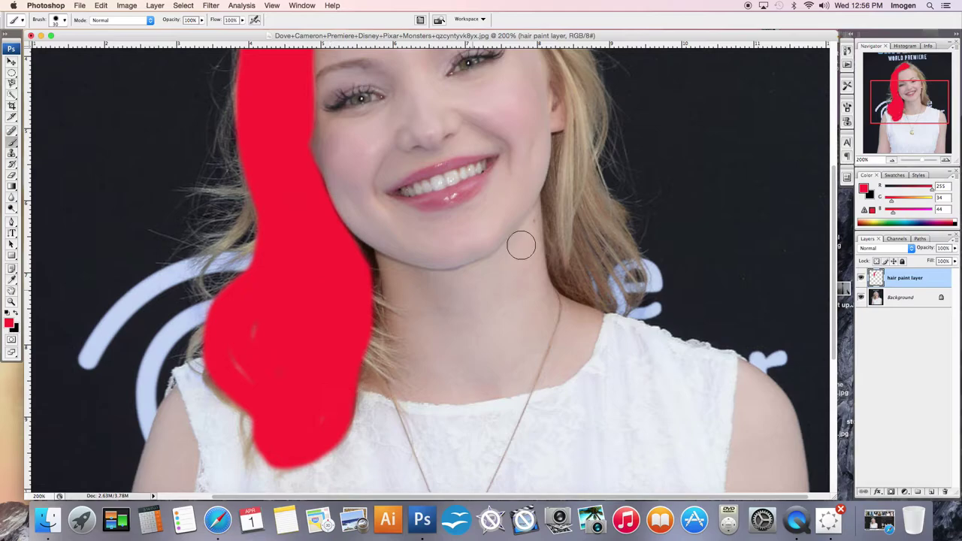
{"action": "mouse_move", "coordinate": [576, 145]}
{"action": "left_mouse_down"}
{"action": "mouse_move", "coordinate": [565, 143]}
{"action": "mouse_move", "coordinate": [555, 207]}
{"action": "mouse_move", "coordinate": [567, 261]}
{"action": "mouse_move", "coordinate": [590, 297]}
{"action": "mouse_move", "coordinate": [628, 304]}
{"action": "mouse_move", "coordinate": [602, 210]}
{"action": "mouse_move", "coordinate": [575, 186]}
{"action": "mouse_move", "coordinate": [613, 282]}
{"action": "mouse_move", "coordinate": [590, 233]}
{"action": "left_mouse_up"}
{"action": "mouse_move", "coordinate": [567, 55]}
{"action": "left_mouse_down"}
{"action": "mouse_move", "coordinate": [541, 203]}
{"action": "mouse_move", "coordinate": [565, 297]}
{"action": "mouse_move", "coordinate": [569, 235]}
{"action": "mouse_move", "coordinate": [526, 124]}
{"action": "mouse_move", "coordinate": [485, 72]}
{"action": "mouse_move", "coordinate": [518, 151]}
{"action": "mouse_move", "coordinate": [530, 153]}
{"action": "mouse_move", "coordinate": [556, 237]}
{"action": "left_mouse_up"}
{"action": "mouse_move", "coordinate": [531, 184]}
{"action": "left_mouse_down"}
{"action": "mouse_move", "coordinate": [499, 146]}
{"action": "mouse_move", "coordinate": [404, 100]}
{"action": "mouse_move", "coordinate": [376, 113]}
{"action": "mouse_move", "coordinate": [463, 141]}
{"action": "mouse_move", "coordinate": [513, 178]}
{"action": "mouse_move", "coordinate": [435, 152]}
{"action": "left_mouse_up"}
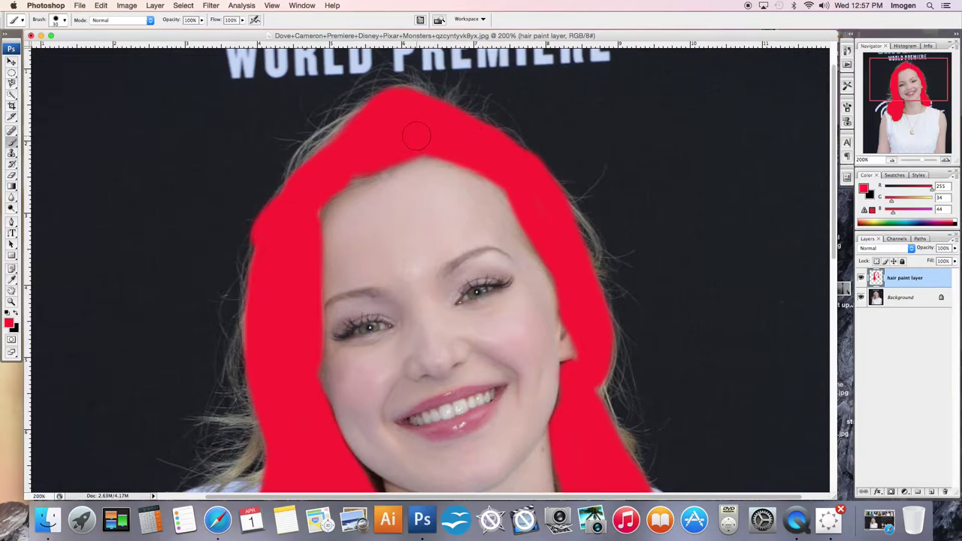
{"action": "key", "text": "super+minus"}
{"action": "key", "text": "super+minus"}
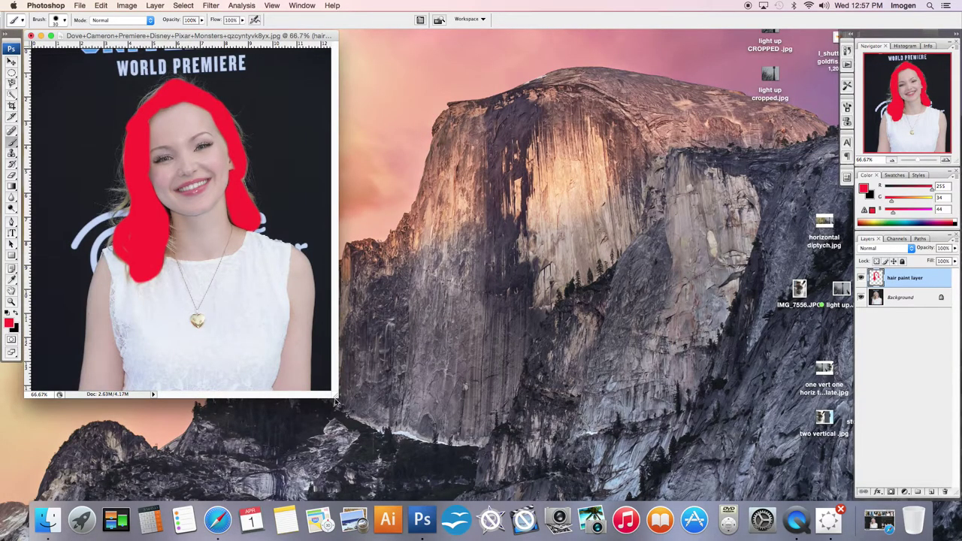
Step: Preview the hair layer in Dissolve, Darken, Multiply, Color Burn, Linear Burn, Darker Color and Lighten modes
{"action": "left_click_drag", "start_coordinate": [336, 404], "coordinate": [579, 490]}
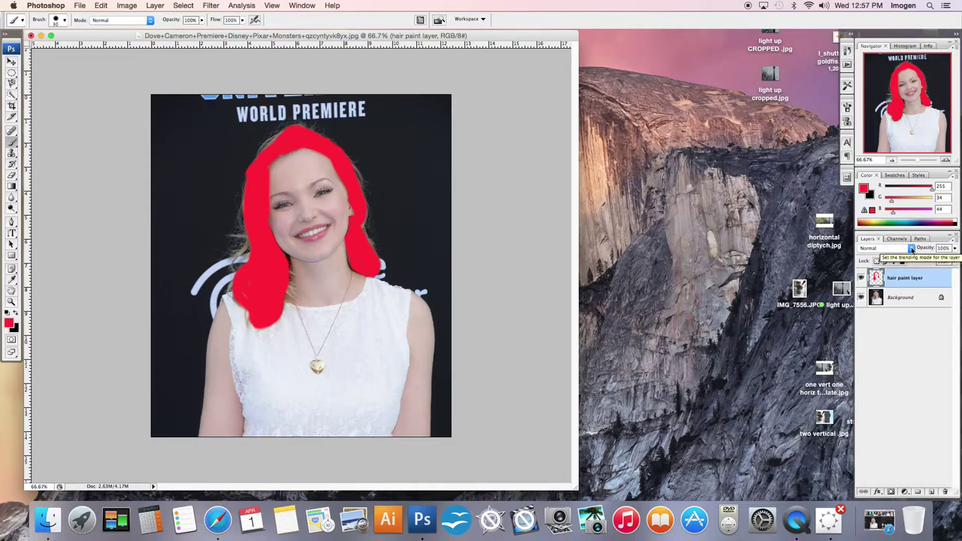
{"action": "left_click", "coordinate": [912, 249]}
{"action": "left_click", "coordinate": [901, 255]}
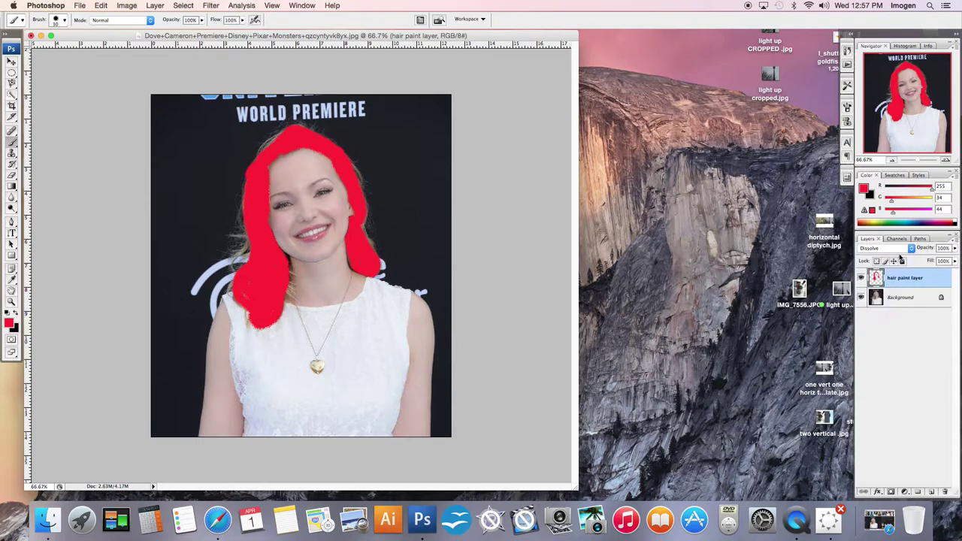
{"action": "left_click", "coordinate": [906, 250]}
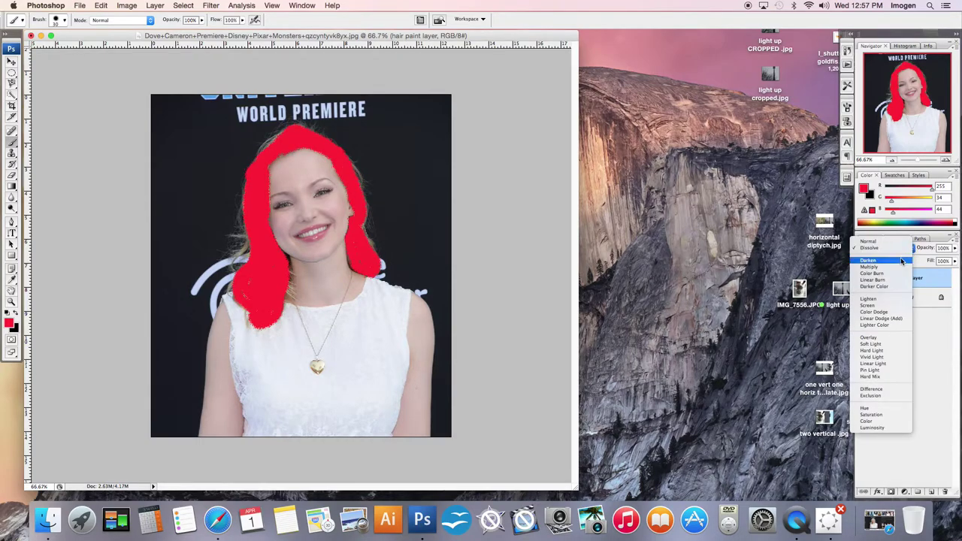
{"action": "left_click", "coordinate": [903, 260]}
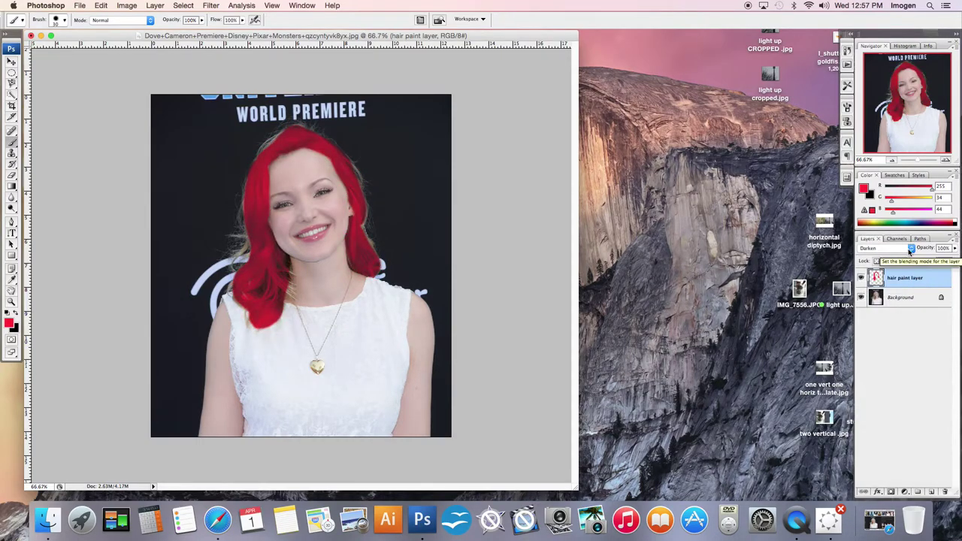
{"action": "left_click", "coordinate": [899, 248]}
{"action": "left_click", "coordinate": [899, 255]}
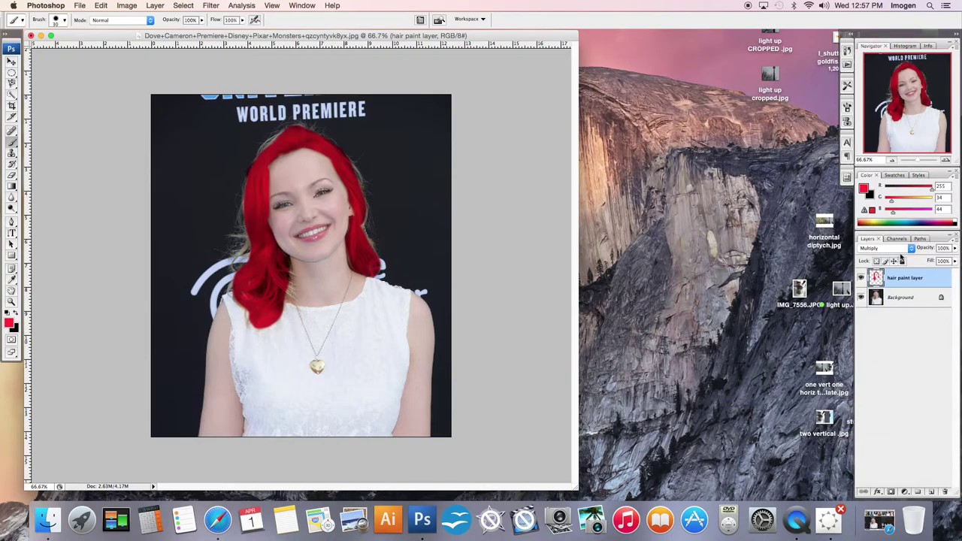
{"action": "left_click", "coordinate": [910, 249]}
{"action": "left_click", "coordinate": [904, 259]}
{"action": "left_click", "coordinate": [910, 251]}
{"action": "left_click", "coordinate": [900, 259]}
{"action": "left_click", "coordinate": [910, 249]}
{"action": "left_click", "coordinate": [900, 259]}
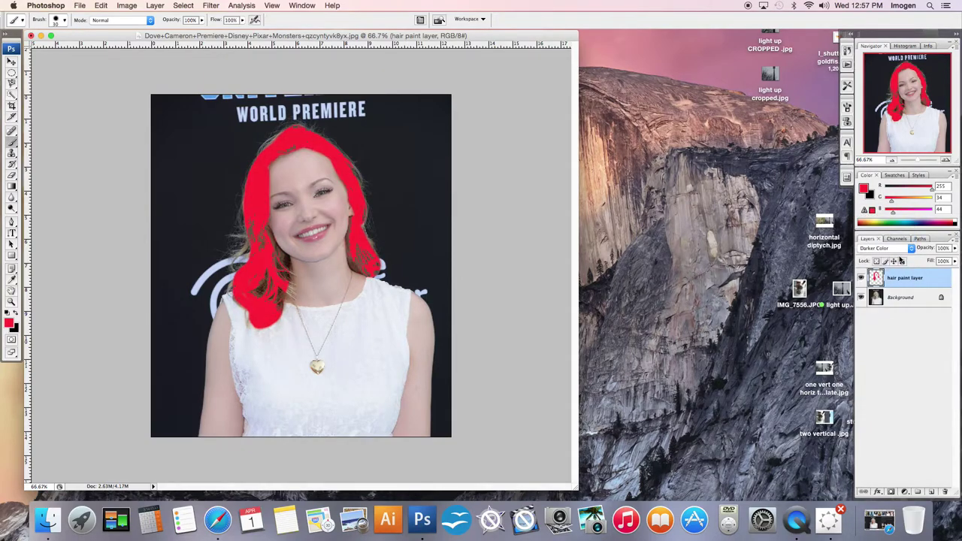
{"action": "left_click", "coordinate": [912, 249]}
{"action": "left_click", "coordinate": [905, 261]}
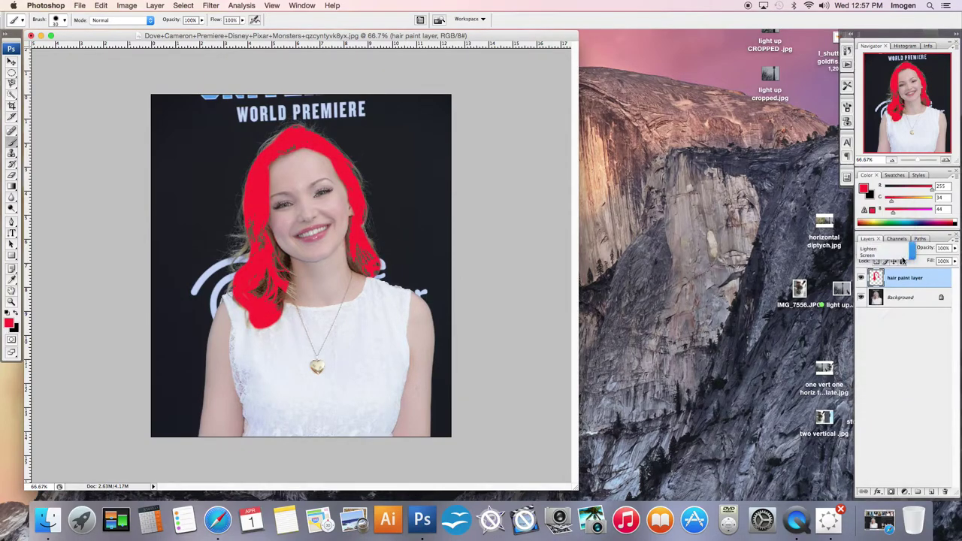
Step: Try Screen, Color Dodge and Overlay, then settle on Soft Light for the hair layer
{"action": "left_click", "coordinate": [911, 249]}
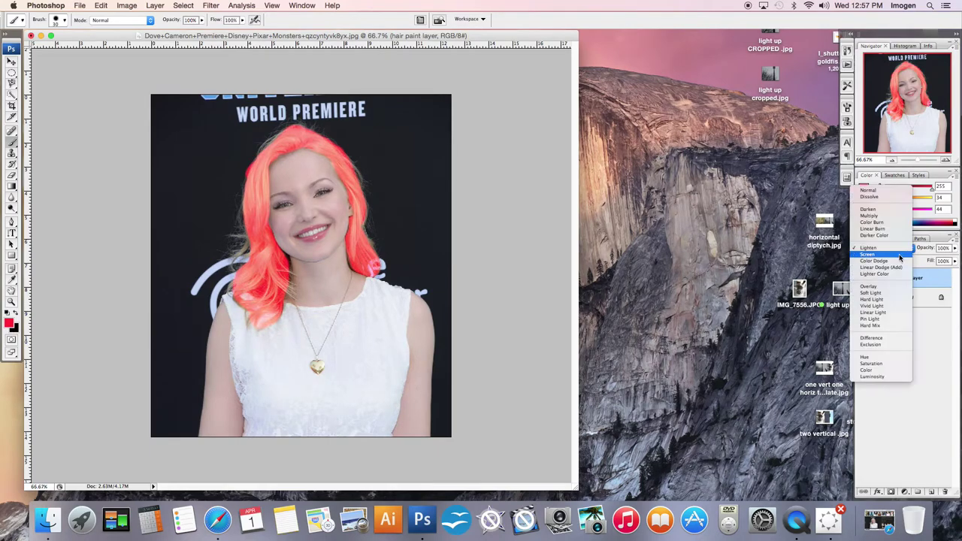
{"action": "left_click", "coordinate": [902, 260]}
{"action": "left_click", "coordinate": [911, 251]}
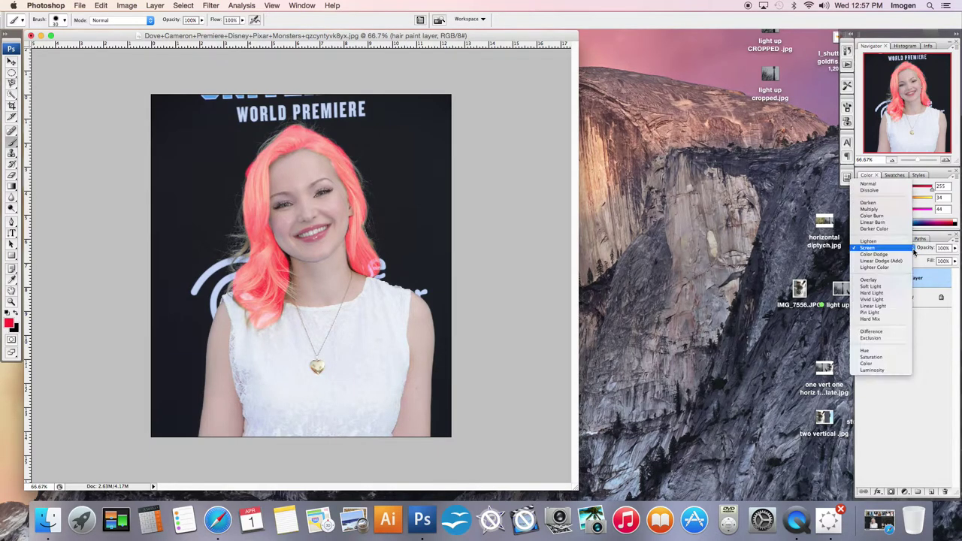
{"action": "left_click", "coordinate": [906, 260]}
{"action": "left_click", "coordinate": [912, 250]}
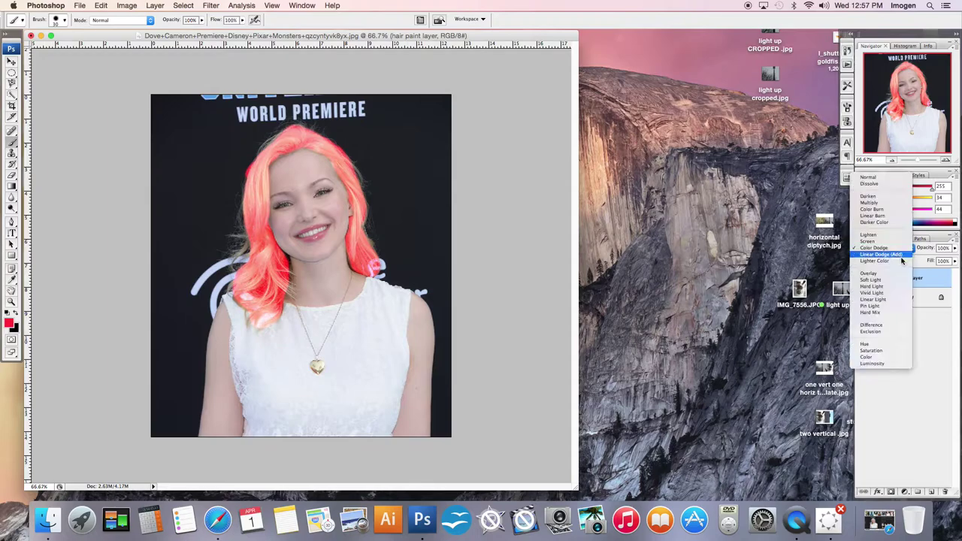
{"action": "left_click", "coordinate": [890, 276]}
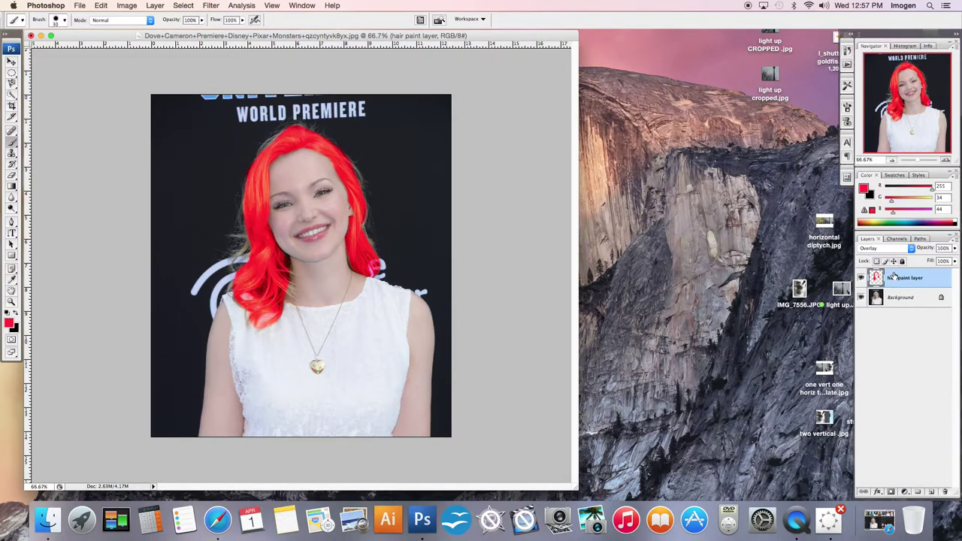
{"action": "left_click", "coordinate": [912, 250]}
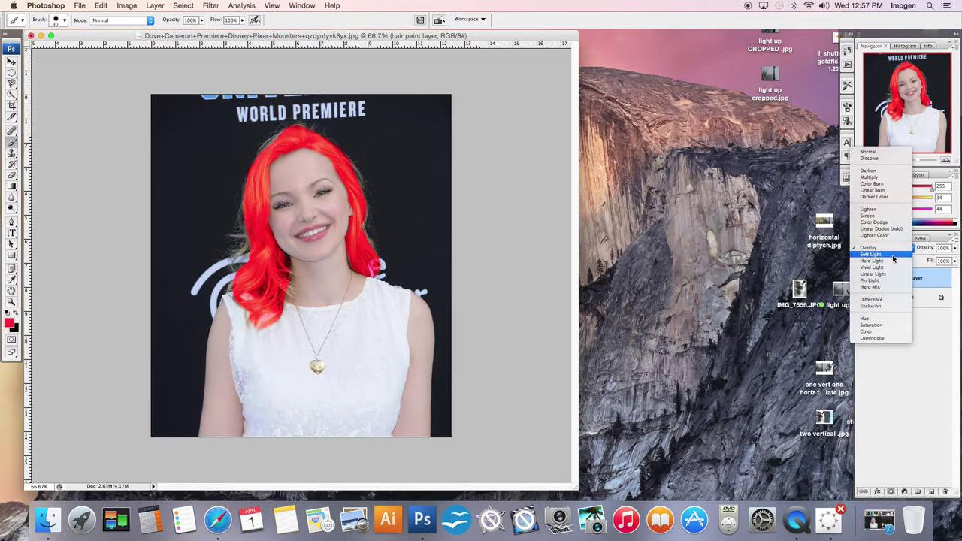
{"action": "left_click", "coordinate": [891, 252]}
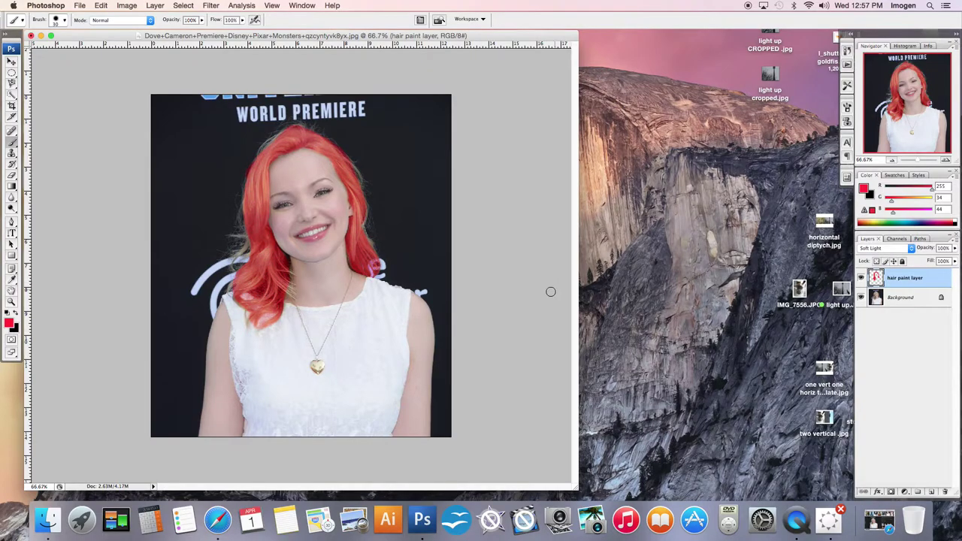
Step: Zoom to 200% and paint fine red strands along the hair edges near the neck and shoulders
{"action": "key", "text": "super+plus"}
{"action": "key", "text": "super+plus"}
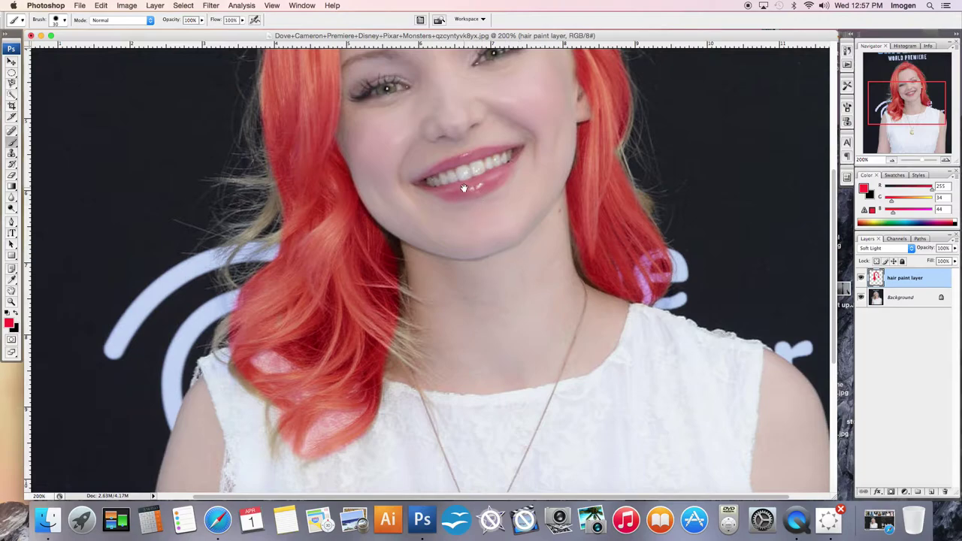
{"action": "scroll", "coordinate": [513, 252], "scroll_direction": "up", "scroll_amount": 5}
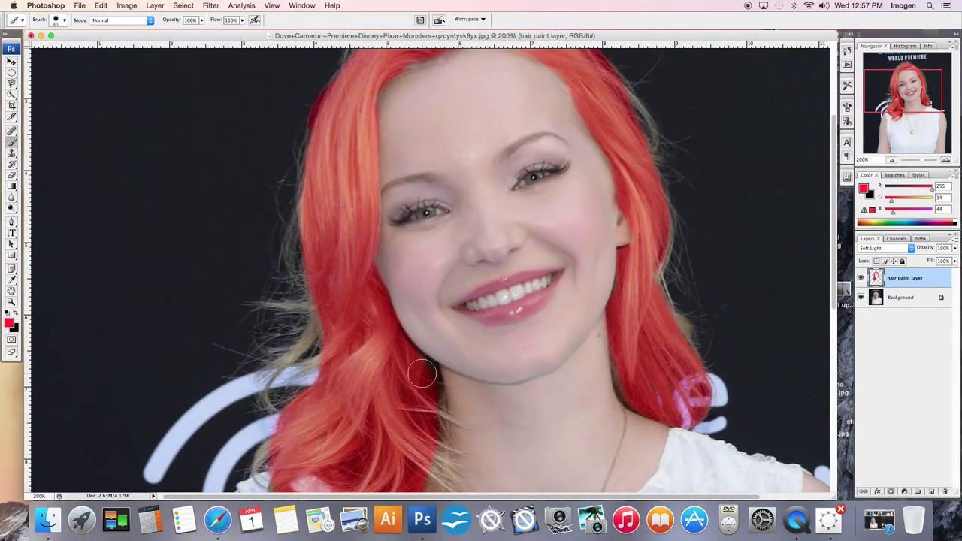
{"action": "scroll", "coordinate": [424, 417], "scroll_direction": "down", "scroll_amount": 5}
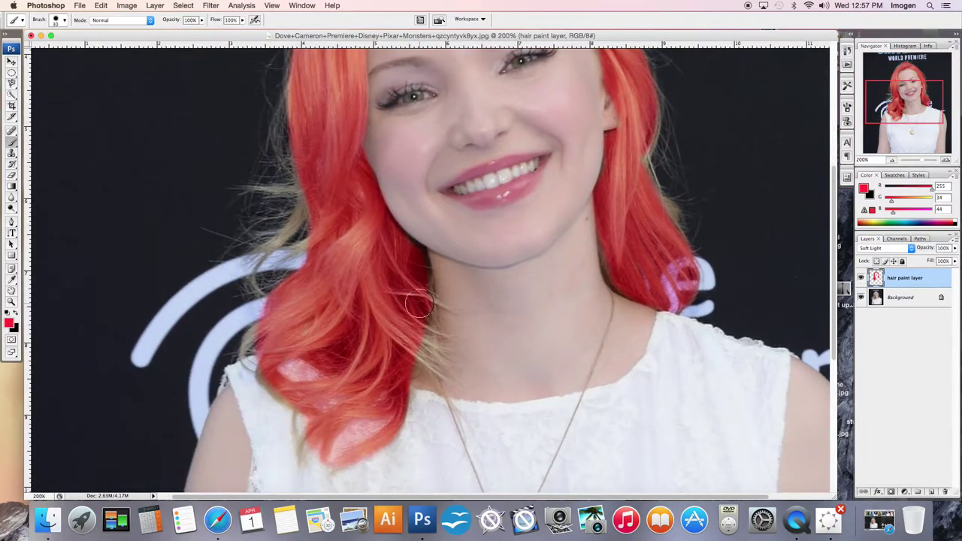
{"action": "key", "text": "bracketleft"}
{"action": "key", "text": "bracketleft"}
{"action": "key", "text": "bracketleft"}
{"action": "mouse_move", "coordinate": [448, 355]}
{"action": "left_mouse_down"}
{"action": "mouse_move", "coordinate": [456, 380]}
{"action": "mouse_move", "coordinate": [412, 343]}
{"action": "left_mouse_up"}
{"action": "mouse_move", "coordinate": [442, 394]}
{"action": "left_mouse_down"}
{"action": "mouse_move", "coordinate": [410, 357]}
{"action": "mouse_move", "coordinate": [431, 379]}
{"action": "left_mouse_up"}
{"action": "mouse_move", "coordinate": [284, 325]}
{"action": "left_mouse_down"}
{"action": "mouse_move", "coordinate": [260, 333]}
{"action": "mouse_move", "coordinate": [246, 356]}
{"action": "mouse_move", "coordinate": [263, 323]}
{"action": "left_mouse_up"}
{"action": "mouse_move", "coordinate": [261, 369]}
{"action": "left_mouse_down"}
{"action": "mouse_move", "coordinate": [298, 412]}
{"action": "mouse_move", "coordinate": [268, 373]}
{"action": "left_mouse_up"}
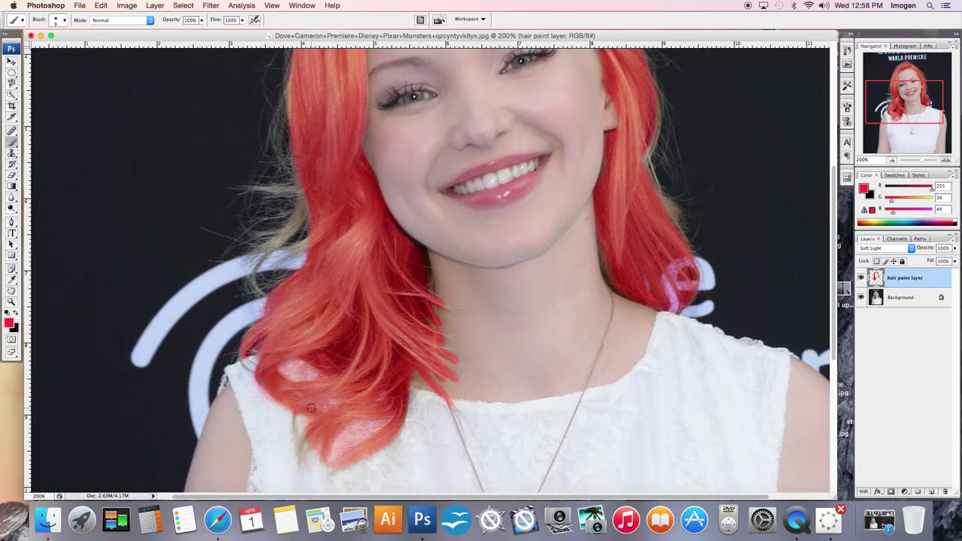
{"action": "left_click_drag", "start_coordinate": [296, 416], "coordinate": [303, 457]}
{"action": "mouse_move", "coordinate": [306, 200]}
{"action": "left_mouse_down"}
{"action": "mouse_move", "coordinate": [261, 263]}
{"action": "mouse_move", "coordinate": [259, 287]}
{"action": "mouse_move", "coordinate": [276, 241]}
{"action": "mouse_move", "coordinate": [305, 202]}
{"action": "left_mouse_up"}
{"action": "left_click_drag", "start_coordinate": [287, 253], "coordinate": [322, 231]}
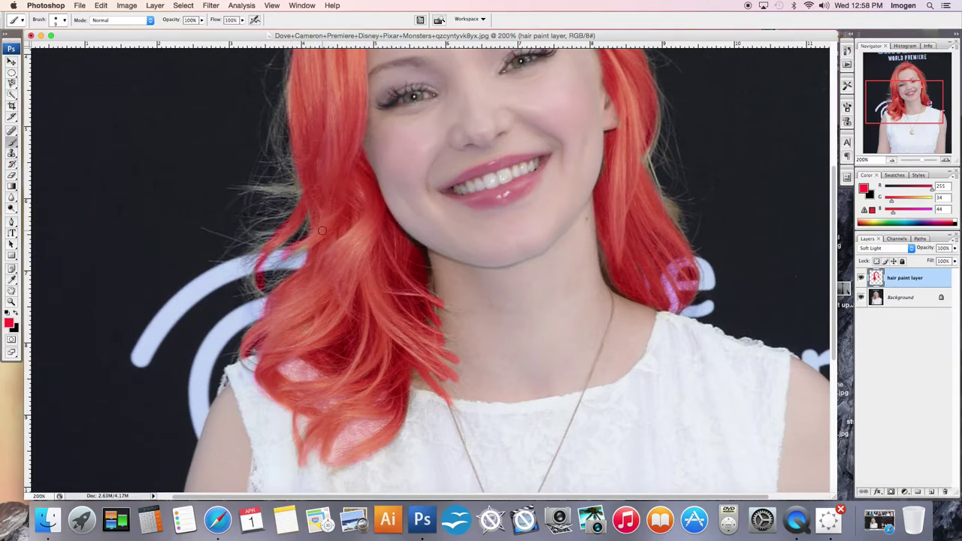
{"action": "left_click_drag", "start_coordinate": [441, 287], "coordinate": [468, 300]}
Step: Erase the stray red from the neck and chin with a soft 50 px eraser
{"action": "left_click", "coordinate": [16, 176]}
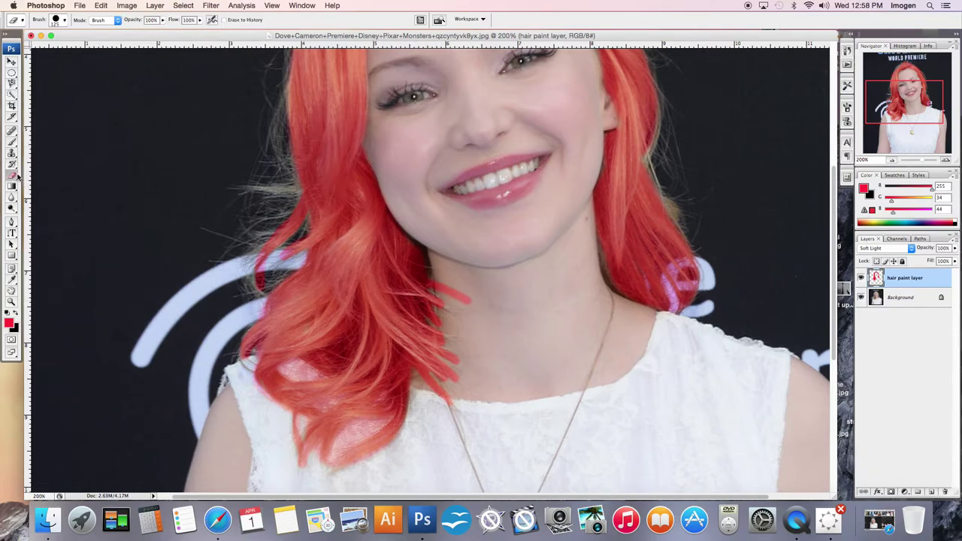
{"action": "key", "text": "bracketleft"}
{"action": "key", "text": "bracketleft"}
{"action": "key", "text": "bracketleft"}
{"action": "key", "text": "bracketleft"}
{"action": "key", "text": "bracketleft"}
{"action": "mouse_move", "coordinate": [494, 283]}
{"action": "left_mouse_down"}
{"action": "mouse_move", "coordinate": [467, 298]}
{"action": "mouse_move", "coordinate": [455, 276]}
{"action": "mouse_move", "coordinate": [467, 298]}
{"action": "mouse_move", "coordinate": [459, 290]}
{"action": "mouse_move", "coordinate": [470, 317]}
{"action": "left_mouse_up"}
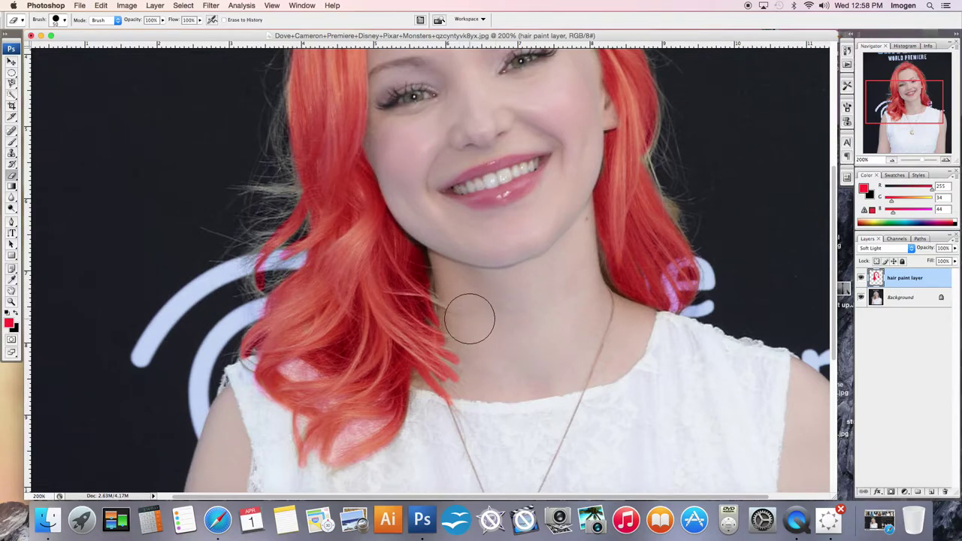
{"action": "left_click", "coordinate": [65, 21]}
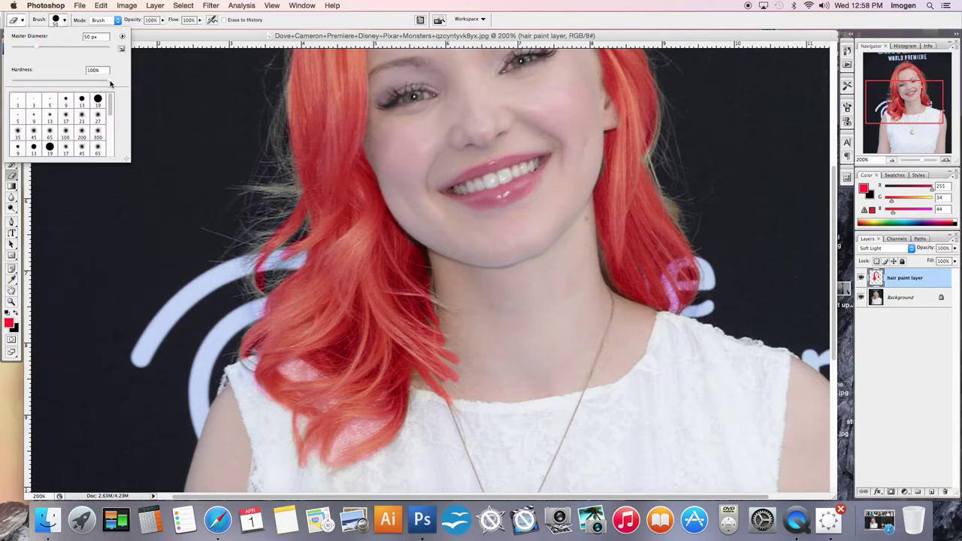
{"action": "left_click", "coordinate": [281, 39]}
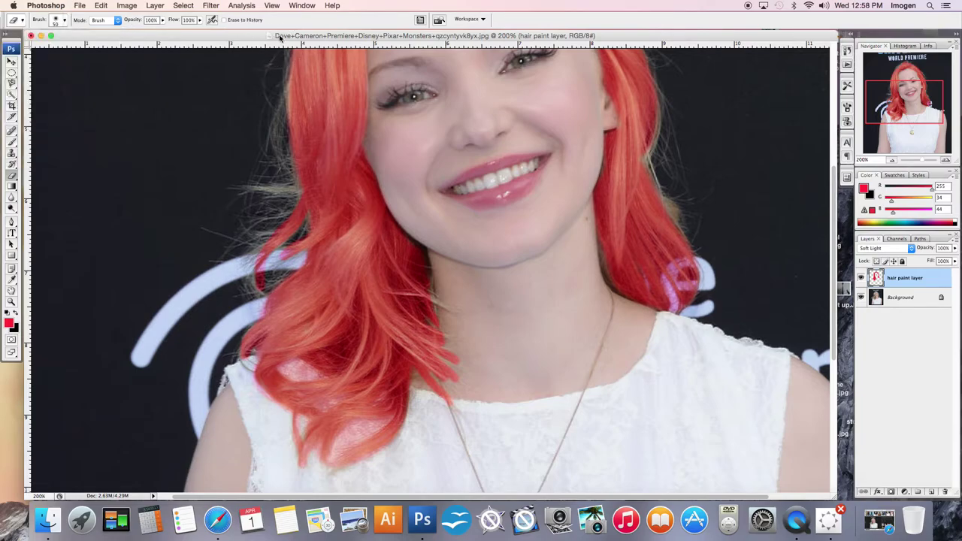
{"action": "mouse_move", "coordinate": [450, 323]}
{"action": "left_mouse_down"}
{"action": "mouse_move", "coordinate": [464, 349]}
{"action": "mouse_move", "coordinate": [460, 399]}
{"action": "mouse_move", "coordinate": [443, 411]}
{"action": "mouse_move", "coordinate": [422, 404]}
{"action": "mouse_move", "coordinate": [366, 451]}
{"action": "mouse_move", "coordinate": [279, 466]}
{"action": "mouse_move", "coordinate": [277, 421]}
{"action": "left_mouse_up"}
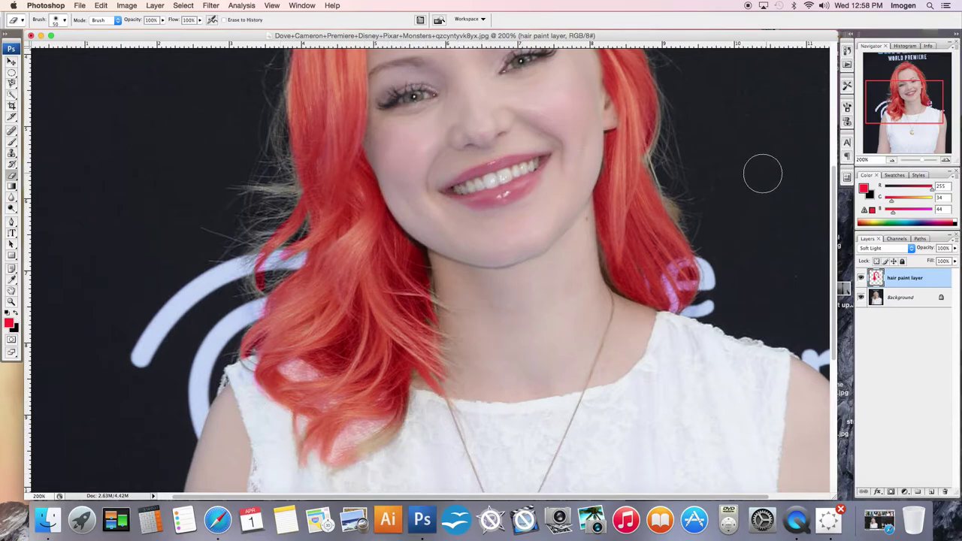
{"action": "key", "text": "super+minus"}
{"action": "key", "text": "super+minus"}
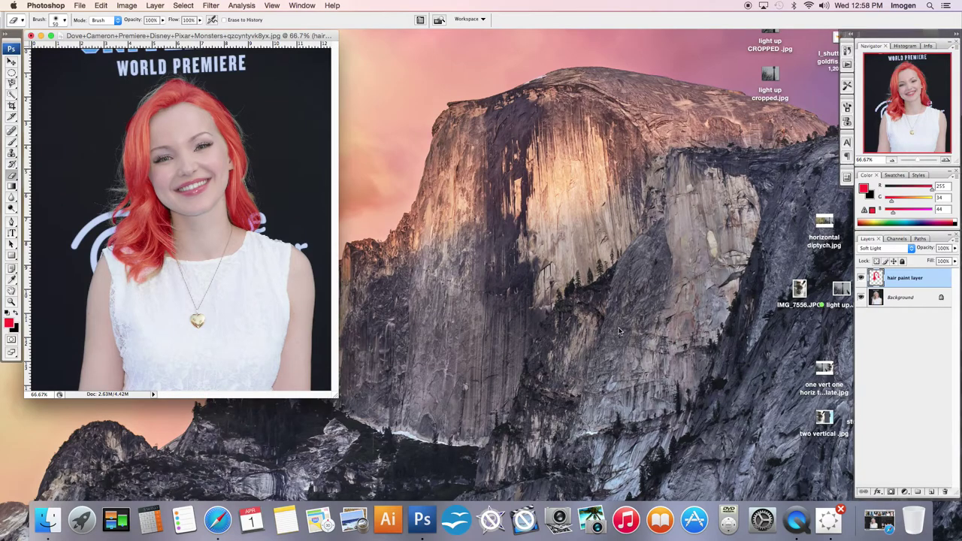
{"action": "left_click_drag", "start_coordinate": [336, 404], "coordinate": [750, 500]}
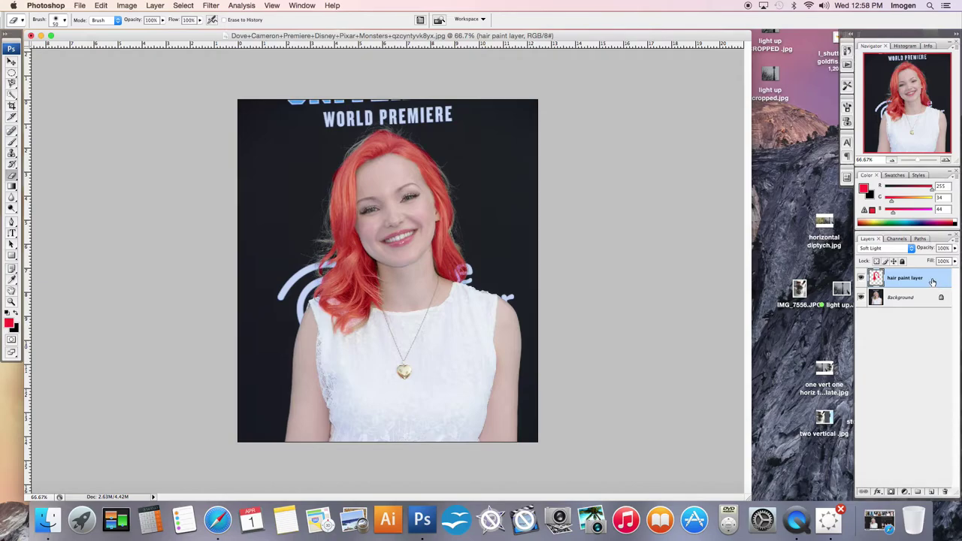
{"action": "key", "text": "super+plus"}
{"action": "key", "text": "super+plus"}
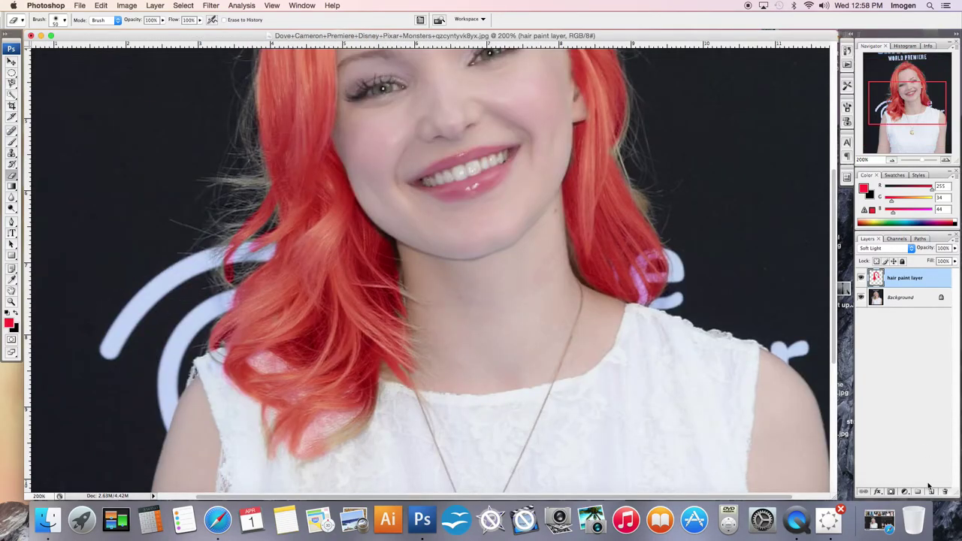
Step: Add a new empty layer named 'dresspaintlayer' above the hair paint layer
{"action": "left_click", "coordinate": [933, 492]}
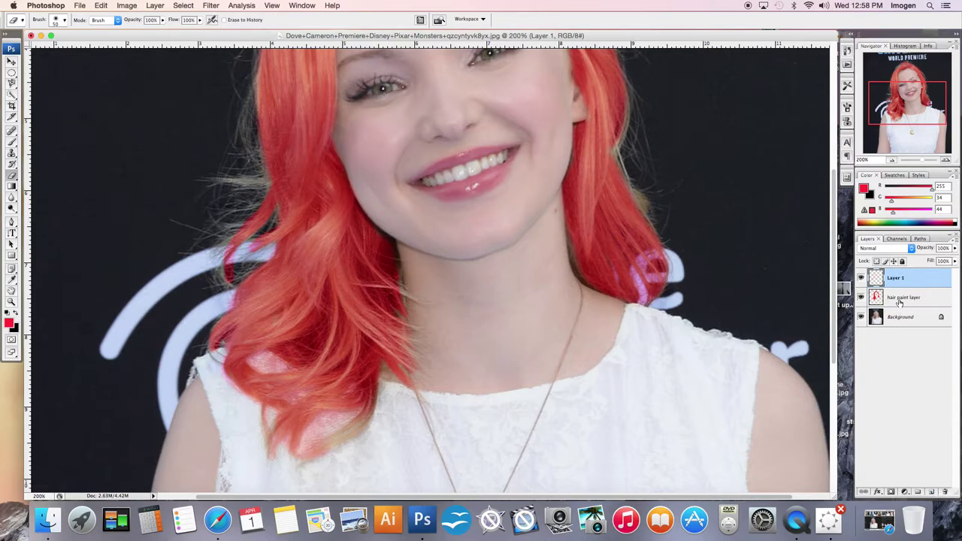
{"action": "double_click", "coordinate": [897, 279]}
{"action": "type", "text": "dresspaintlayer"}
{"action": "key", "text": "Return"}
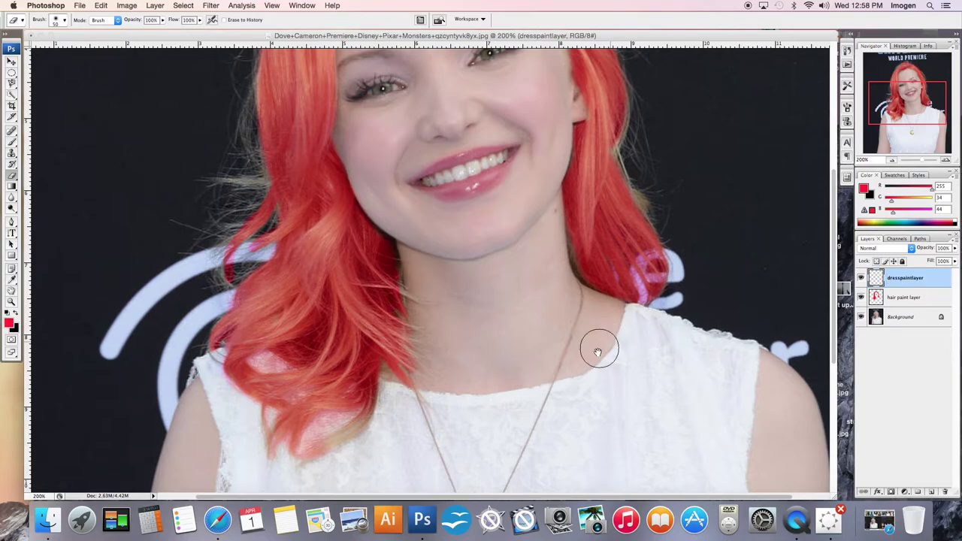
{"action": "left_click_drag", "start_coordinate": [599, 343], "coordinate": [580, 155]}
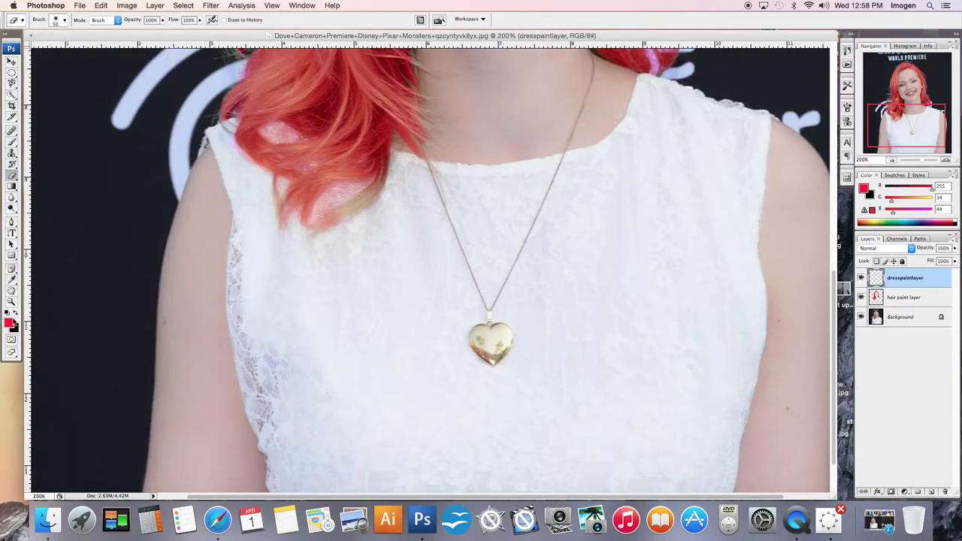
Step: Set the foreground colour to blue (3722ff)
{"action": "left_click", "coordinate": [9, 322]}
{"action": "left_click", "coordinate": [329, 135]}
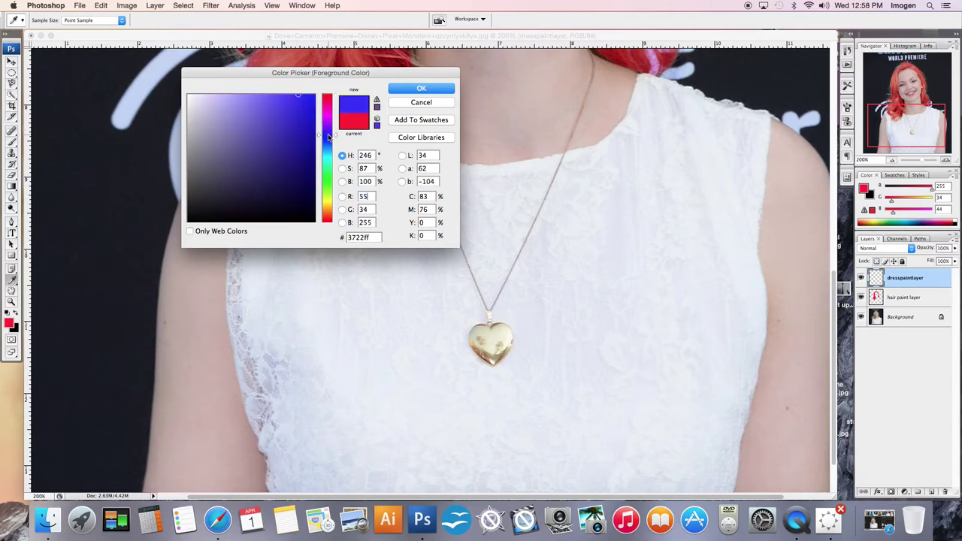
{"action": "left_click", "coordinate": [407, 92]}
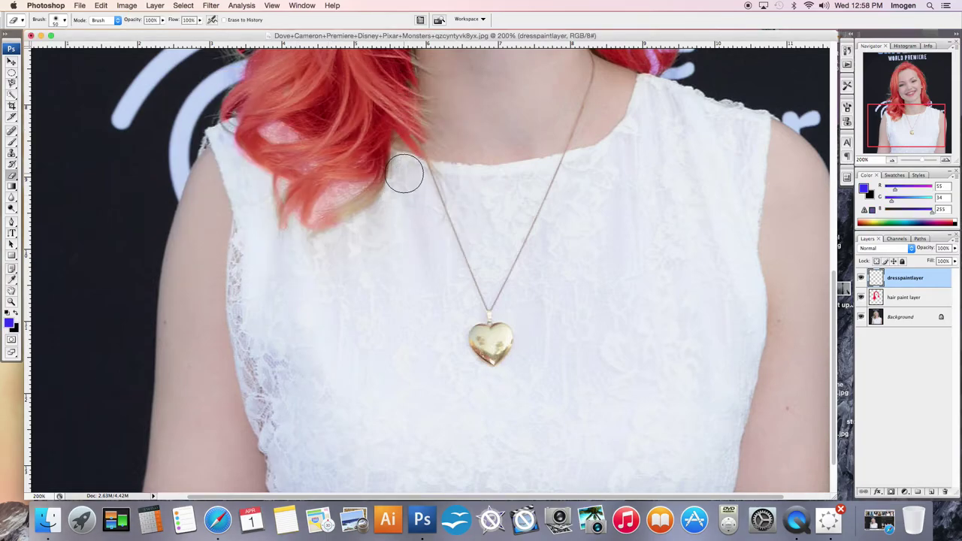
Step: Set the brush hardness to 0% and switch back to the Brush tool
{"action": "left_click", "coordinate": [64, 21]}
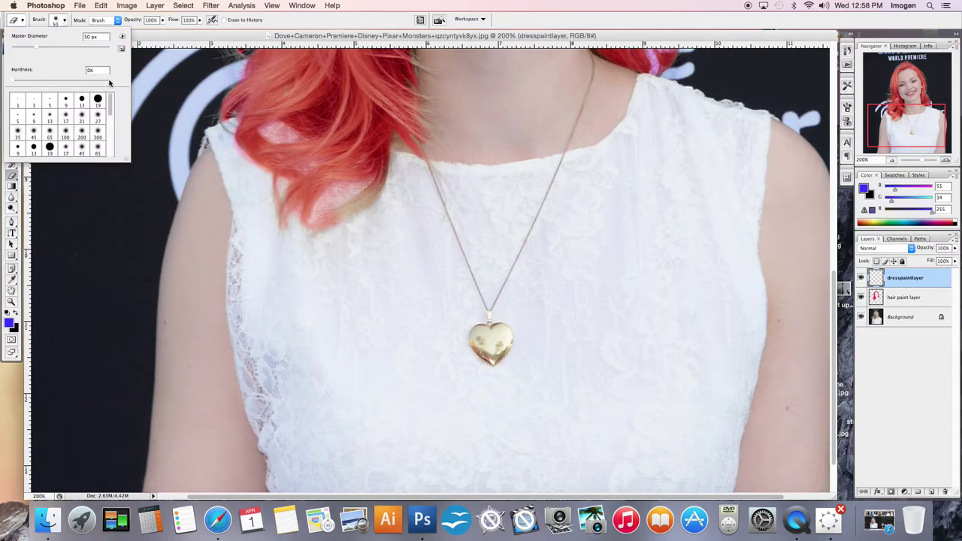
{"action": "left_click", "coordinate": [406, 179]}
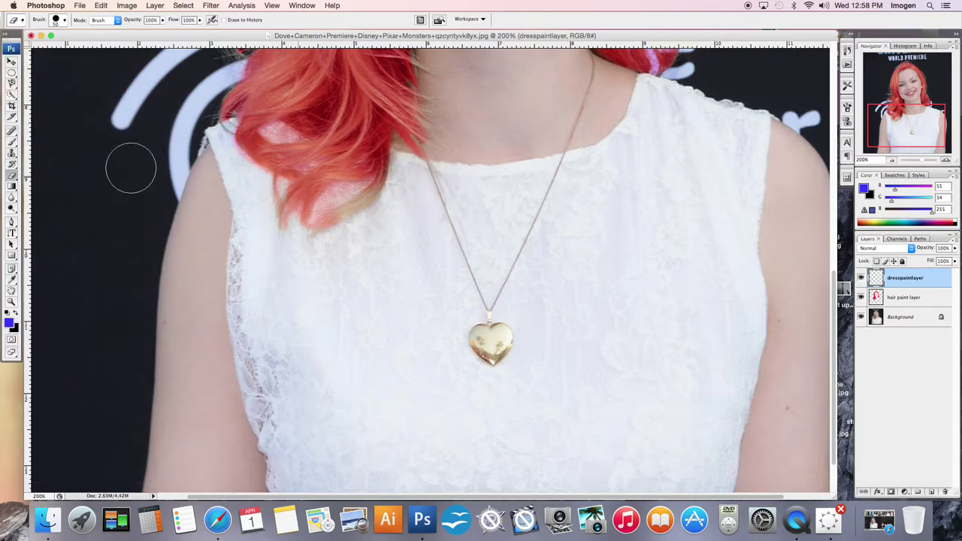
{"action": "left_click", "coordinate": [11, 143]}
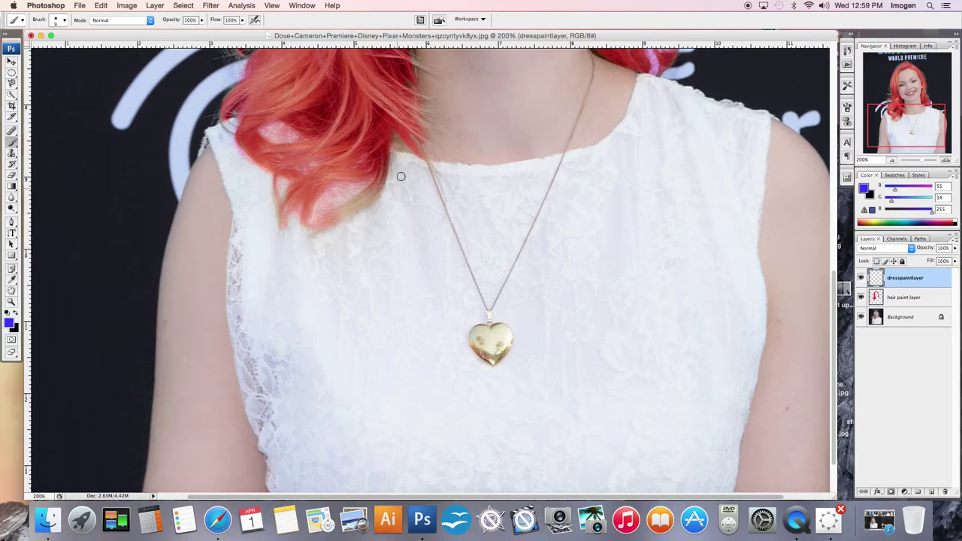
Step: Outline the dress in blue along the neckline, right shoulder and left side
{"action": "key", "text": "bracketright"}
{"action": "key", "text": "bracketright"}
{"action": "mouse_move", "coordinate": [393, 159]}
{"action": "left_mouse_down"}
{"action": "mouse_move", "coordinate": [466, 173]}
{"action": "mouse_move", "coordinate": [537, 170]}
{"action": "left_mouse_up"}
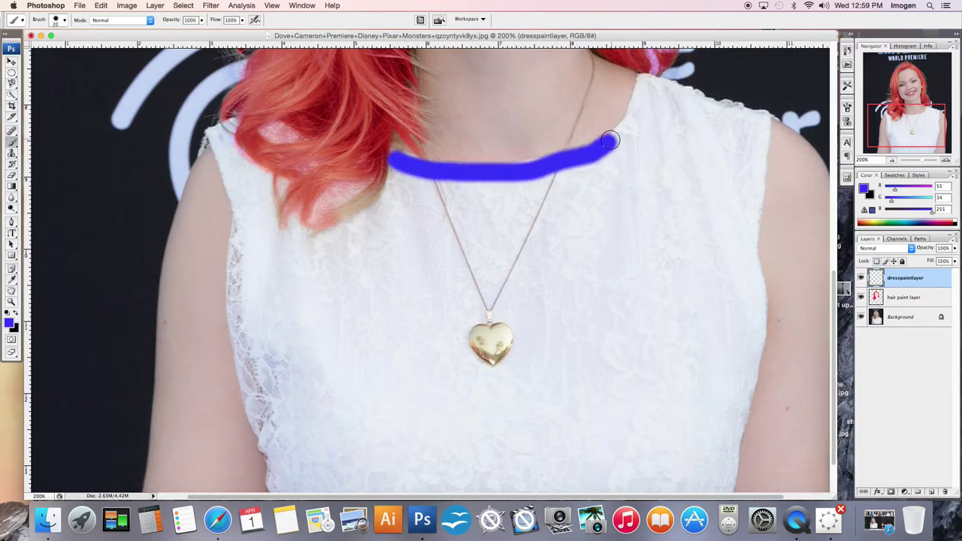
{"action": "mouse_move", "coordinate": [635, 109]}
{"action": "left_mouse_down"}
{"action": "mouse_move", "coordinate": [645, 75]}
{"action": "mouse_move", "coordinate": [761, 119]}
{"action": "mouse_move", "coordinate": [743, 220]}
{"action": "mouse_move", "coordinate": [758, 192]}
{"action": "mouse_move", "coordinate": [756, 308]}
{"action": "mouse_move", "coordinate": [725, 487]}
{"action": "mouse_move", "coordinate": [698, 339]}
{"action": "left_mouse_up"}
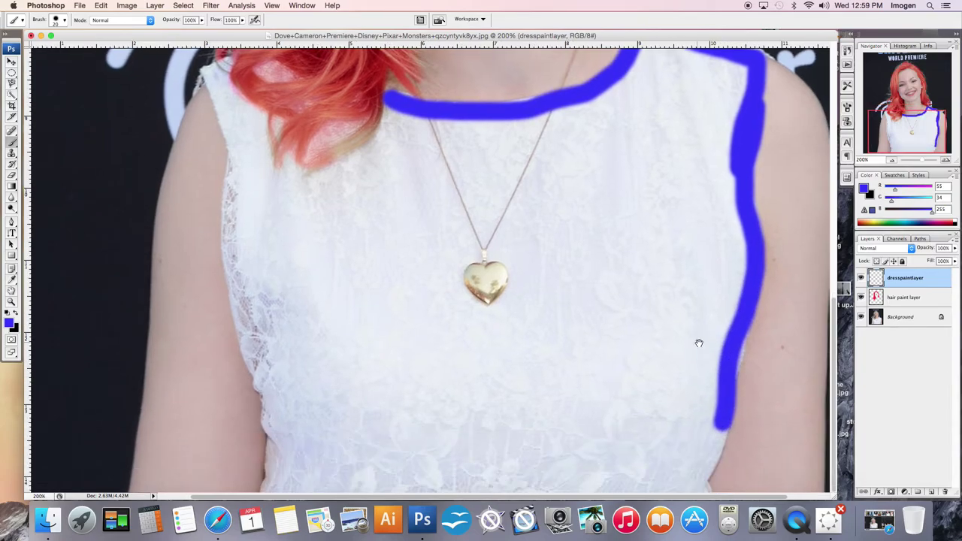
{"action": "mouse_move", "coordinate": [719, 421]}
{"action": "left_mouse_down"}
{"action": "mouse_move", "coordinate": [724, 377]}
{"action": "mouse_move", "coordinate": [706, 490]}
{"action": "mouse_move", "coordinate": [331, 497]}
{"action": "left_mouse_up"}
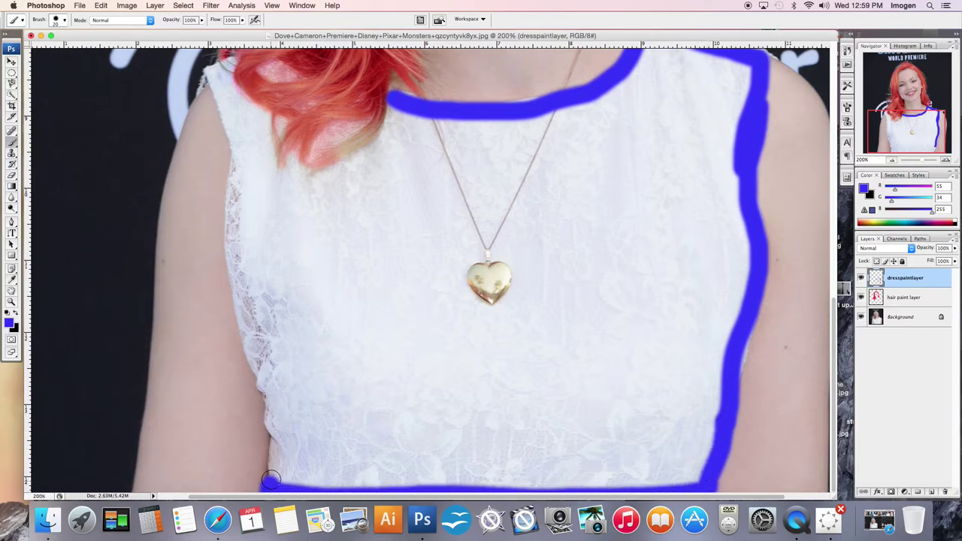
{"action": "left_click_drag", "start_coordinate": [275, 444], "coordinate": [239, 272]}
{"action": "mouse_move", "coordinate": [234, 239]}
{"action": "left_mouse_down"}
{"action": "mouse_move", "coordinate": [238, 144]}
{"action": "mouse_move", "coordinate": [226, 107]}
{"action": "left_mouse_up"}
{"action": "mouse_move", "coordinate": [223, 63]}
{"action": "left_mouse_down"}
{"action": "mouse_move", "coordinate": [241, 101]}
{"action": "mouse_move", "coordinate": [263, 118]}
{"action": "mouse_move", "coordinate": [272, 160]}
{"action": "mouse_move", "coordinate": [319, 174]}
{"action": "mouse_move", "coordinate": [394, 133]}
{"action": "mouse_move", "coordinate": [404, 107]}
{"action": "mouse_move", "coordinate": [395, 101]}
{"action": "mouse_move", "coordinate": [418, 128]}
{"action": "mouse_move", "coordinate": [542, 135]}
{"action": "mouse_move", "coordinate": [617, 111]}
{"action": "mouse_move", "coordinate": [655, 52]}
{"action": "mouse_move", "coordinate": [608, 95]}
{"action": "mouse_move", "coordinate": [421, 129]}
{"action": "left_mouse_up"}
Step: Fill the rest of the dress with blue using a larger brush
{"action": "mouse_move", "coordinate": [237, 133]}
{"action": "left_mouse_down"}
{"action": "mouse_move", "coordinate": [255, 197]}
{"action": "mouse_move", "coordinate": [305, 188]}
{"action": "mouse_move", "coordinate": [250, 213]}
{"action": "mouse_move", "coordinate": [271, 214]}
{"action": "mouse_move", "coordinate": [415, 149]}
{"action": "mouse_move", "coordinate": [225, 244]}
{"action": "mouse_move", "coordinate": [249, 246]}
{"action": "mouse_move", "coordinate": [268, 275]}
{"action": "mouse_move", "coordinate": [304, 428]}
{"action": "mouse_move", "coordinate": [297, 470]}
{"action": "mouse_move", "coordinate": [704, 471]}
{"action": "mouse_move", "coordinate": [729, 251]}
{"action": "mouse_move", "coordinate": [719, 149]}
{"action": "mouse_move", "coordinate": [727, 75]}
{"action": "mouse_move", "coordinate": [677, 68]}
{"action": "mouse_move", "coordinate": [643, 131]}
{"action": "mouse_move", "coordinate": [540, 170]}
{"action": "mouse_move", "coordinate": [425, 168]}
{"action": "mouse_move", "coordinate": [414, 179]}
{"action": "mouse_move", "coordinate": [616, 209]}
{"action": "mouse_move", "coordinate": [474, 236]}
{"action": "mouse_move", "coordinate": [531, 246]}
{"action": "mouse_move", "coordinate": [527, 308]}
{"action": "mouse_move", "coordinate": [511, 326]}
{"action": "mouse_move", "coordinate": [469, 327]}
{"action": "mouse_move", "coordinate": [452, 314]}
{"action": "mouse_move", "coordinate": [446, 265]}
{"action": "mouse_move", "coordinate": [455, 237]}
{"action": "mouse_move", "coordinate": [440, 215]}
{"action": "mouse_move", "coordinate": [354, 207]}
{"action": "mouse_move", "coordinate": [304, 230]}
{"action": "mouse_move", "coordinate": [310, 299]}
{"action": "mouse_move", "coordinate": [351, 450]}
{"action": "mouse_move", "coordinate": [341, 289]}
{"action": "mouse_move", "coordinate": [361, 206]}
{"action": "mouse_move", "coordinate": [371, 454]}
{"action": "mouse_move", "coordinate": [409, 311]}
{"action": "mouse_move", "coordinate": [418, 228]}
{"action": "mouse_move", "coordinate": [424, 430]}
{"action": "mouse_move", "coordinate": [436, 470]}
{"action": "mouse_move", "coordinate": [467, 382]}
{"action": "mouse_move", "coordinate": [525, 367]}
{"action": "mouse_move", "coordinate": [448, 371]}
{"action": "mouse_move", "coordinate": [518, 410]}
{"action": "mouse_move", "coordinate": [489, 446]}
{"action": "mouse_move", "coordinate": [543, 441]}
{"action": "left_mouse_up"}
{"action": "key", "text": "bracketright"}
{"action": "key", "text": "bracketright"}
{"action": "key", "text": "bracketright"}
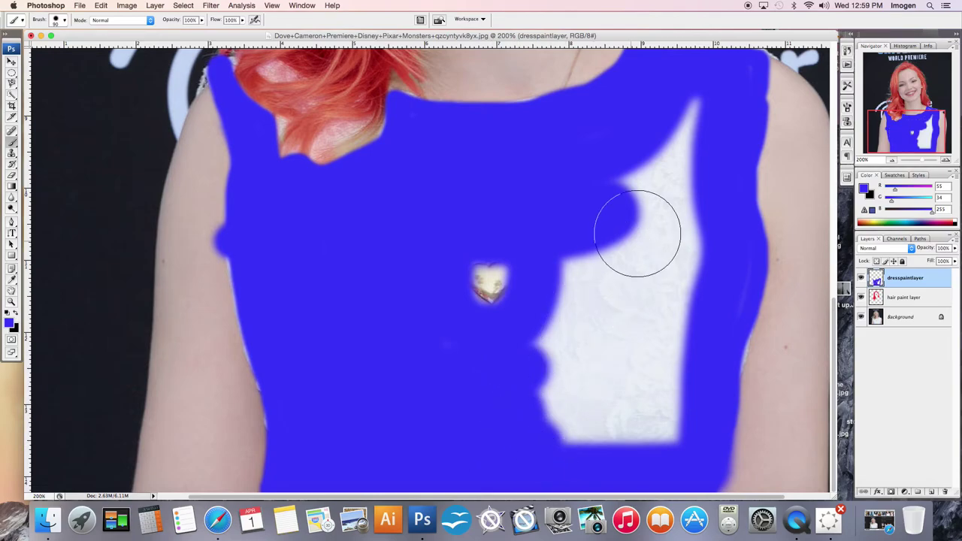
{"action": "mouse_move", "coordinate": [670, 159]}
{"action": "left_mouse_down"}
{"action": "mouse_move", "coordinate": [653, 208]}
{"action": "mouse_move", "coordinate": [639, 421]}
{"action": "mouse_move", "coordinate": [582, 399]}
{"action": "mouse_move", "coordinate": [591, 275]}
{"action": "left_mouse_up"}
Step: Zoom out and preview Dissolve, Darken and Multiply blending on dresspaintlayer
{"action": "key", "text": "super+minus"}
{"action": "key", "text": "super+minus"}
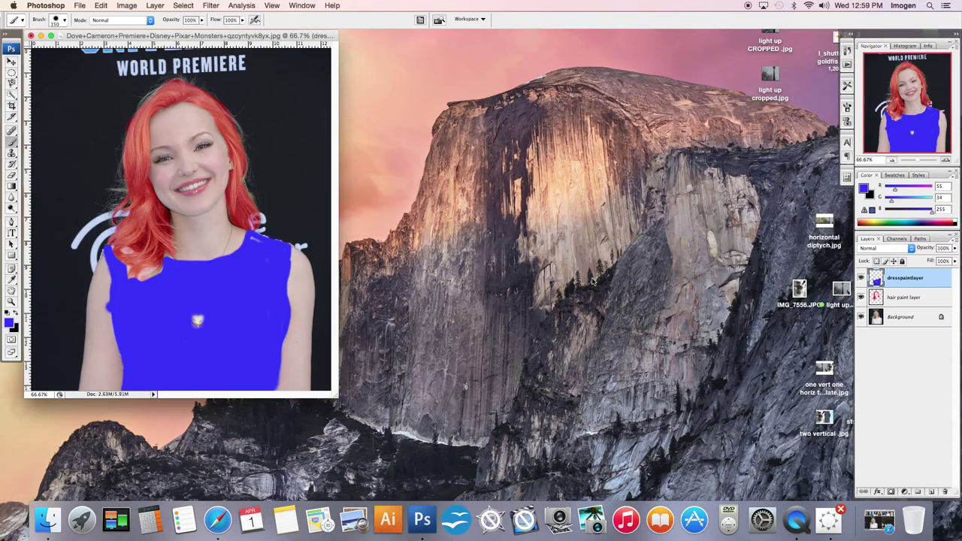
{"action": "left_click_drag", "start_coordinate": [337, 399], "coordinate": [623, 491]}
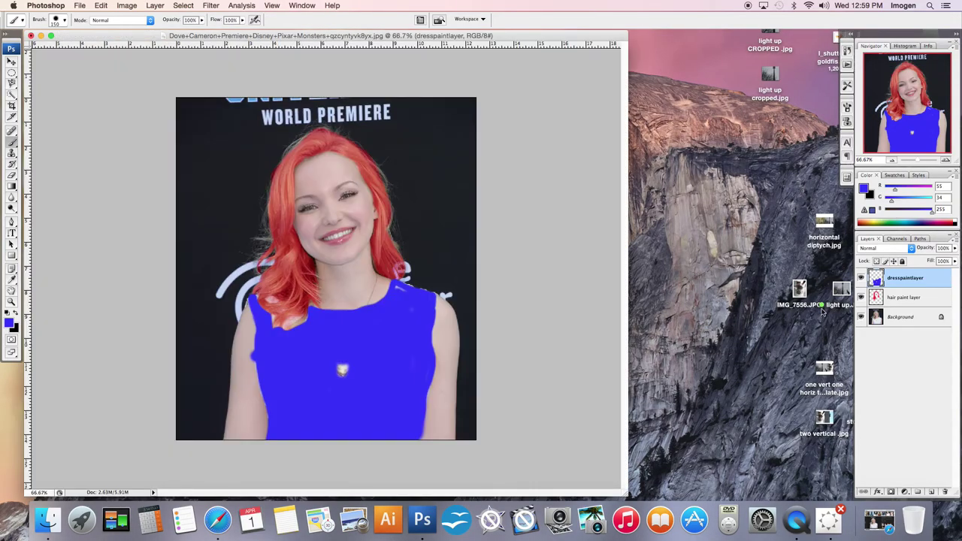
{"action": "left_click", "coordinate": [911, 251]}
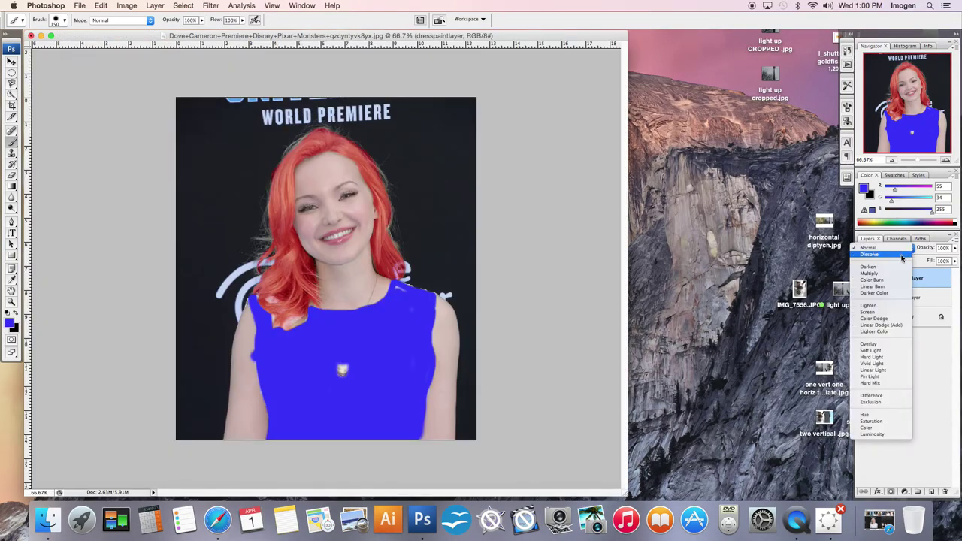
{"action": "left_click", "coordinate": [912, 255]}
{"action": "left_click", "coordinate": [913, 253]}
{"action": "left_click", "coordinate": [895, 260]}
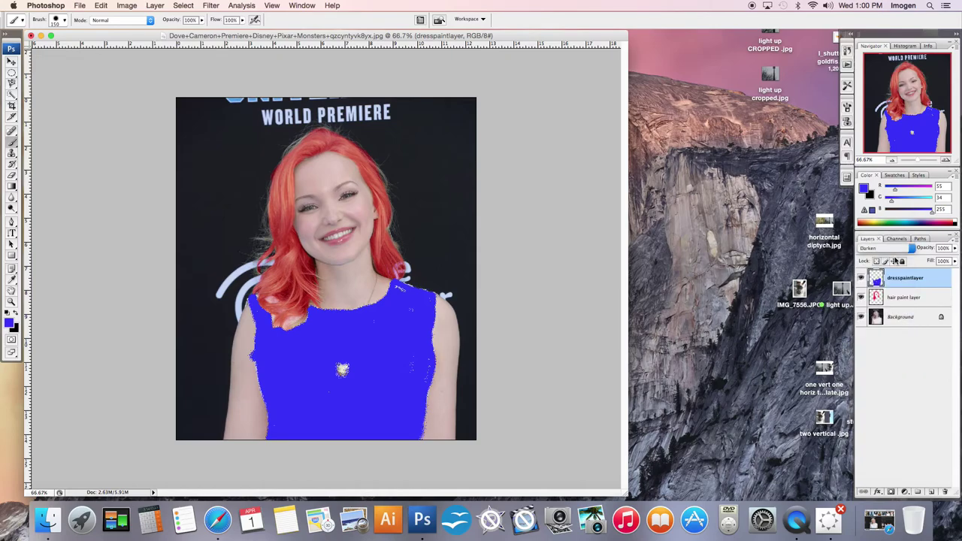
{"action": "left_click", "coordinate": [911, 249]}
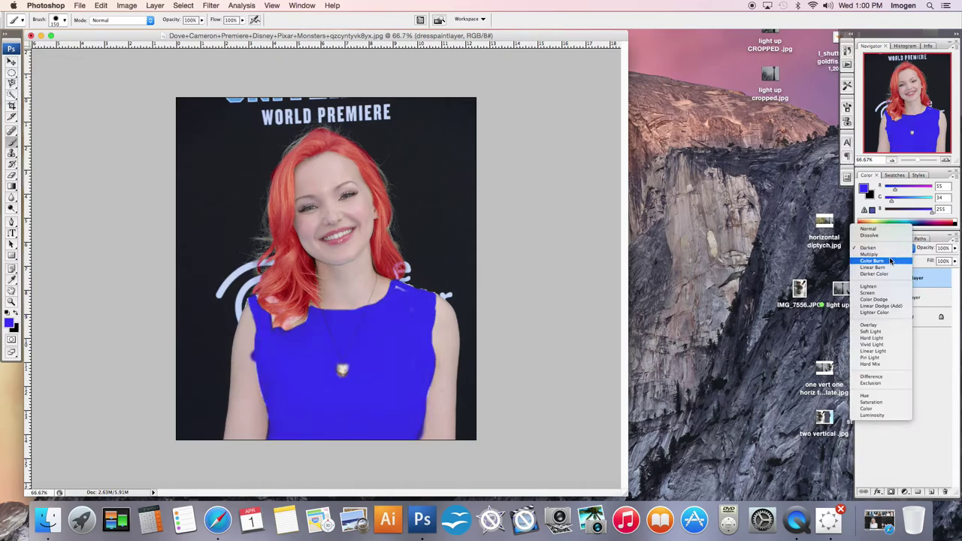
{"action": "left_click", "coordinate": [891, 255]}
Step: Try Screen, then set dresspaintlayer to Overlay so the dress turns lavender
{"action": "left_click", "coordinate": [907, 250]}
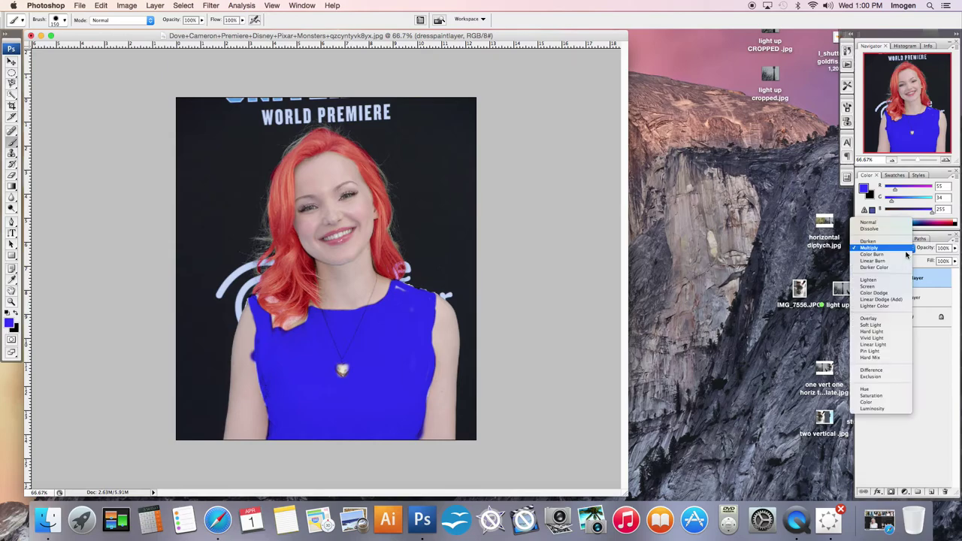
{"action": "left_click", "coordinate": [904, 285]}
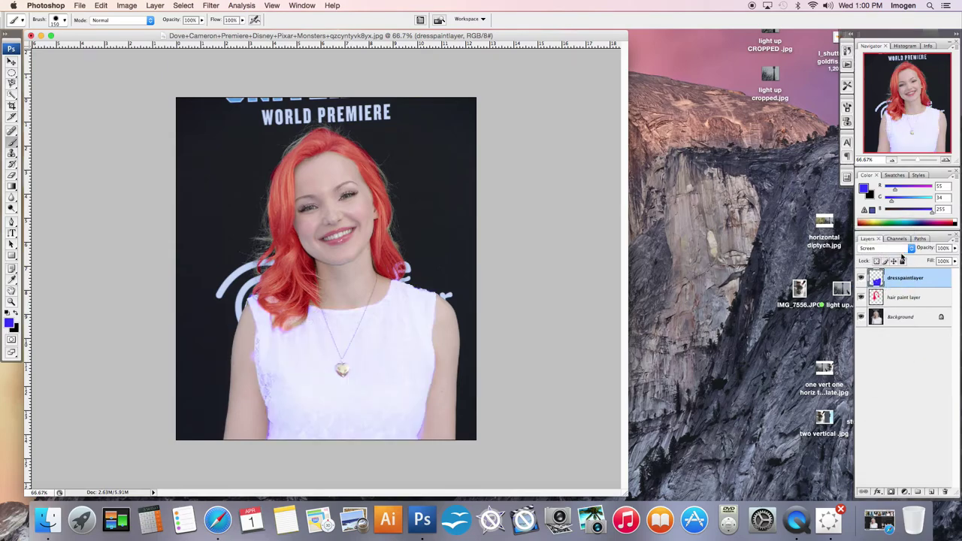
{"action": "left_click", "coordinate": [911, 249]}
{"action": "left_click", "coordinate": [887, 281]}
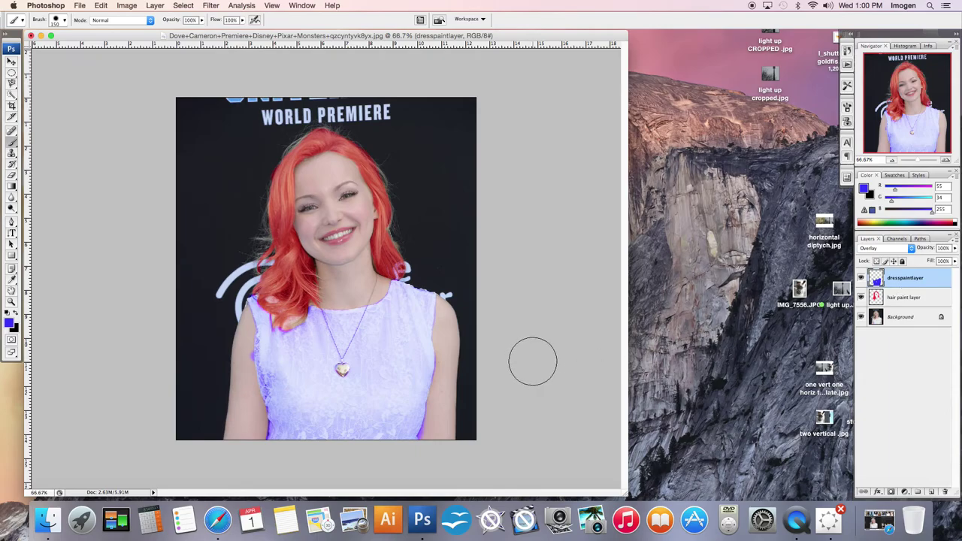
{"action": "key", "text": "super+equal"}
{"action": "key", "text": "super+equal"}
Step: Erase the lavender overspill along the left arm's edges and view the full portrait
{"action": "scroll", "coordinate": [522, 361], "scroll_direction": "up", "scroll_amount": 5}
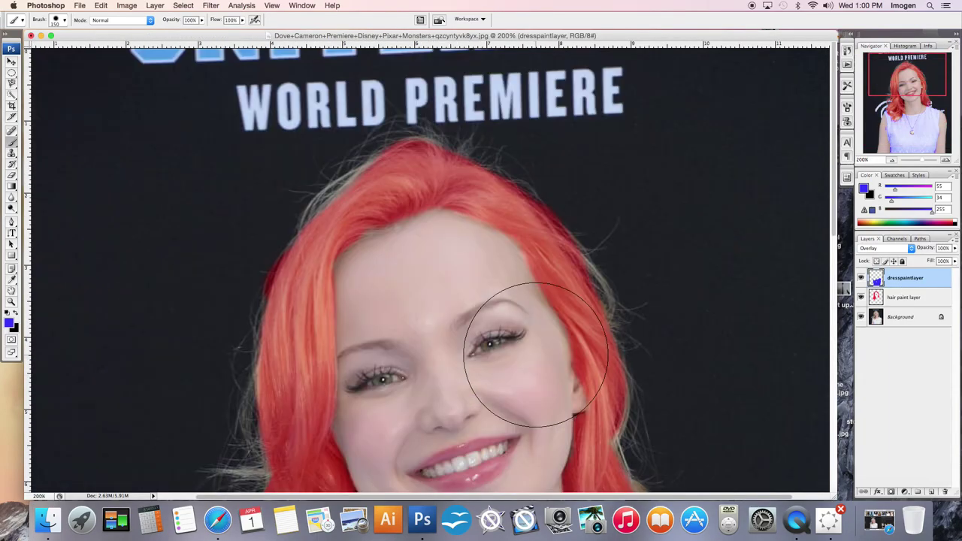
{"action": "left_click_drag", "start_coordinate": [542, 376], "coordinate": [554, 157]}
{"action": "scroll", "coordinate": [559, 232], "scroll_direction": "down", "scroll_amount": 1}
{"action": "scroll", "coordinate": [559, 232], "scroll_direction": "down", "scroll_amount": 4}
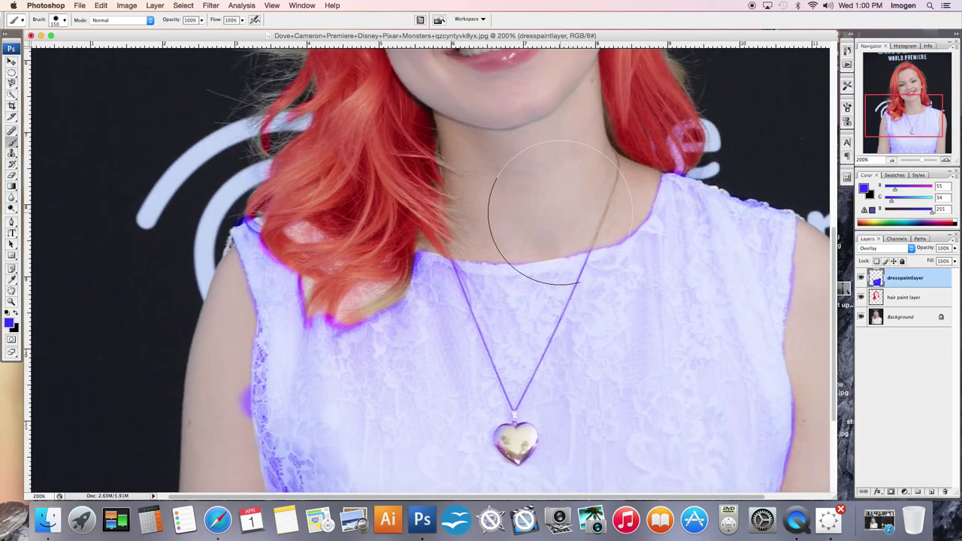
{"action": "scroll", "coordinate": [579, 338], "scroll_direction": "down", "scroll_amount": 1}
{"action": "scroll", "coordinate": [579, 338], "scroll_direction": "down", "scroll_amount": 2}
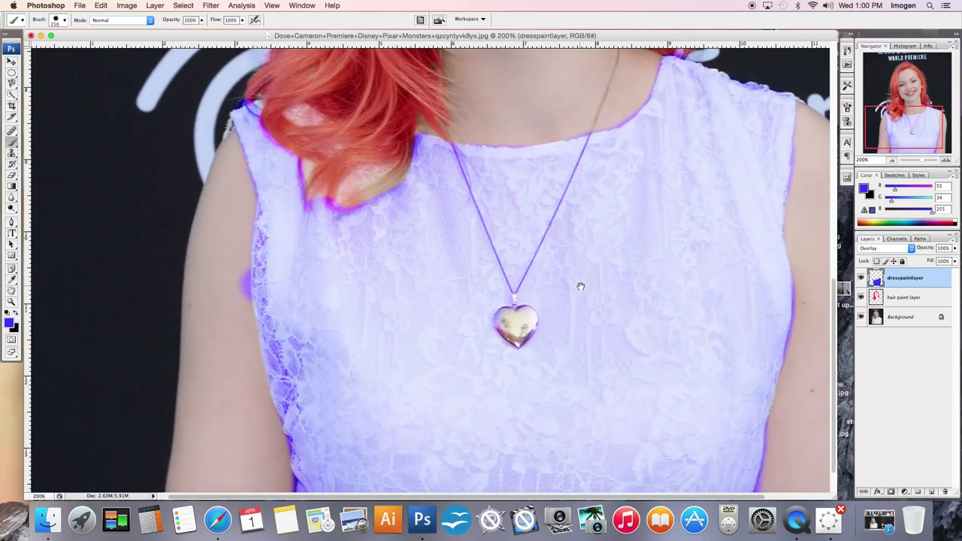
{"action": "left_click", "coordinate": [12, 176]}
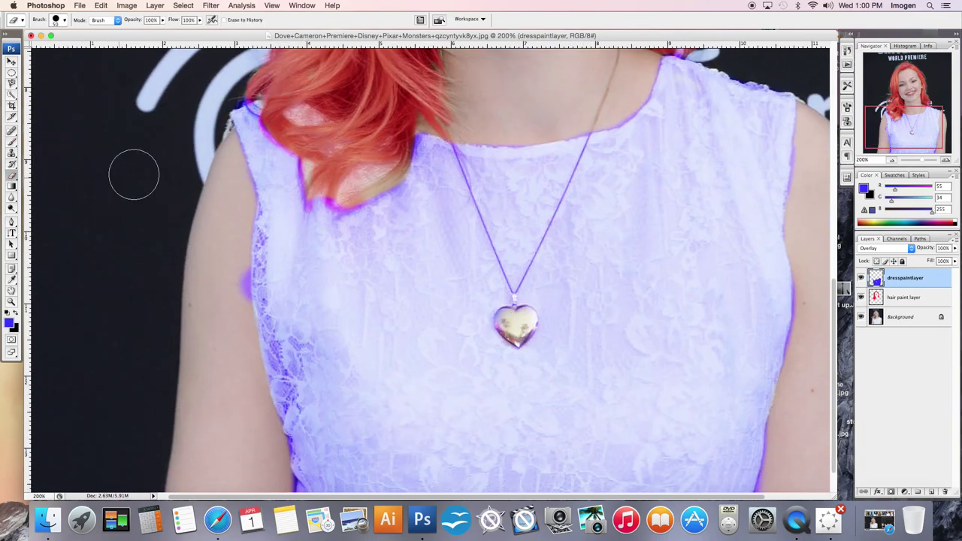
{"action": "scroll", "coordinate": [225, 167], "scroll_direction": "right", "scroll_amount": 1}
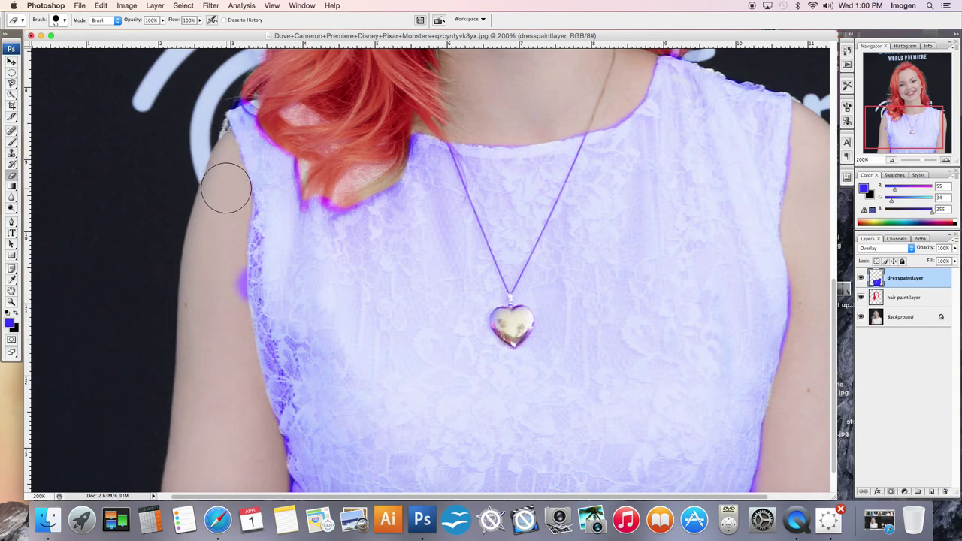
{"action": "left_click_drag", "start_coordinate": [220, 287], "coordinate": [222, 282]}
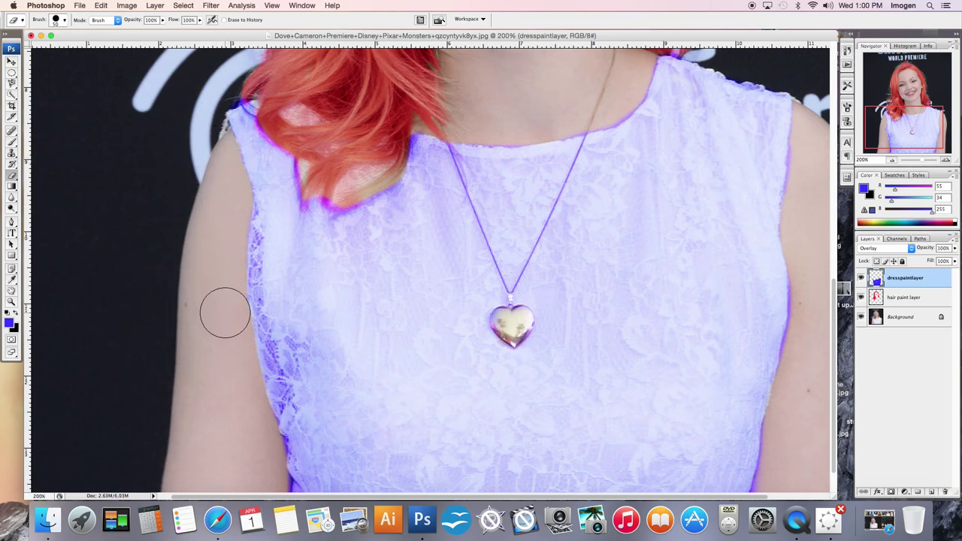
{"action": "scroll", "coordinate": [222, 361], "scroll_direction": "down", "scroll_amount": 2}
{"action": "scroll", "coordinate": [221, 361], "scroll_direction": "right", "scroll_amount": 1}
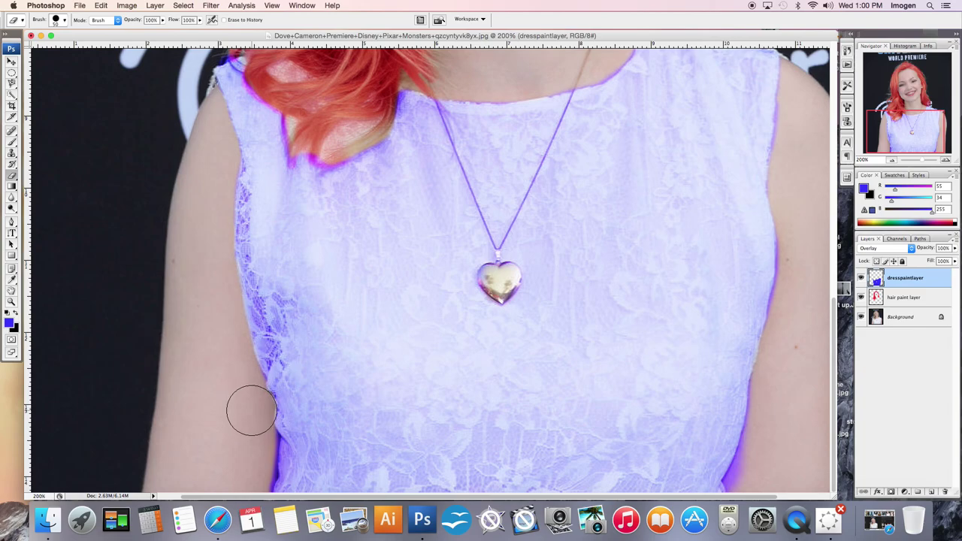
{"action": "left_click_drag", "start_coordinate": [257, 445], "coordinate": [257, 454]}
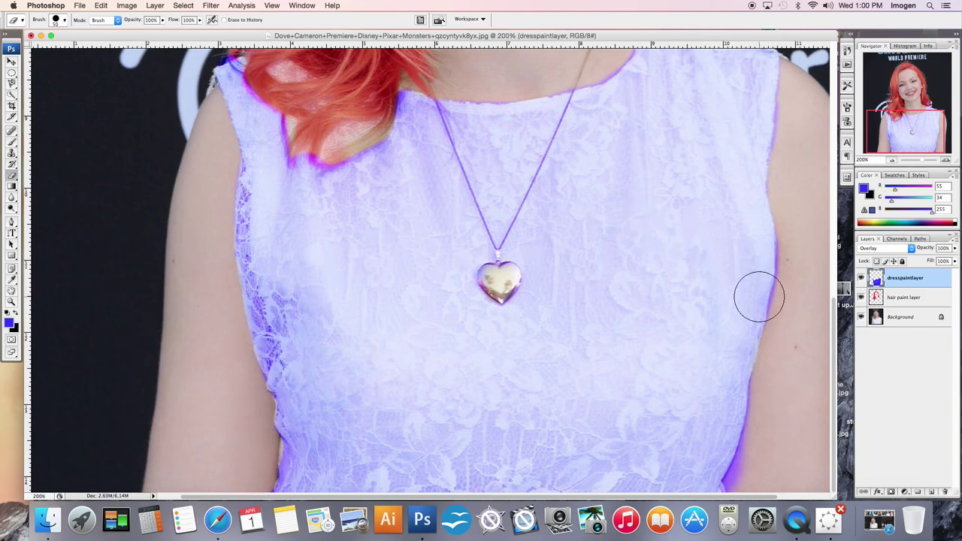
{"action": "key", "text": "super+minus"}
{"action": "key", "text": "super+minus"}
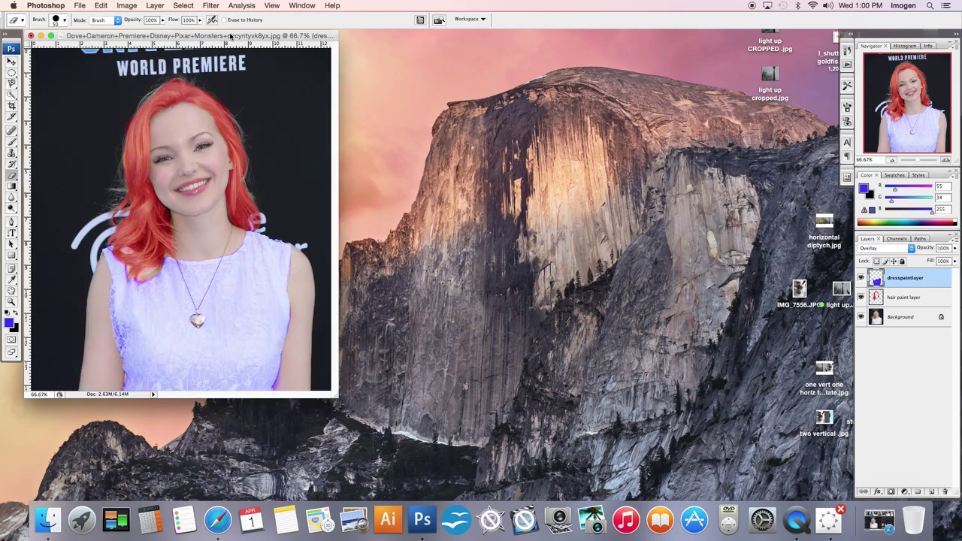